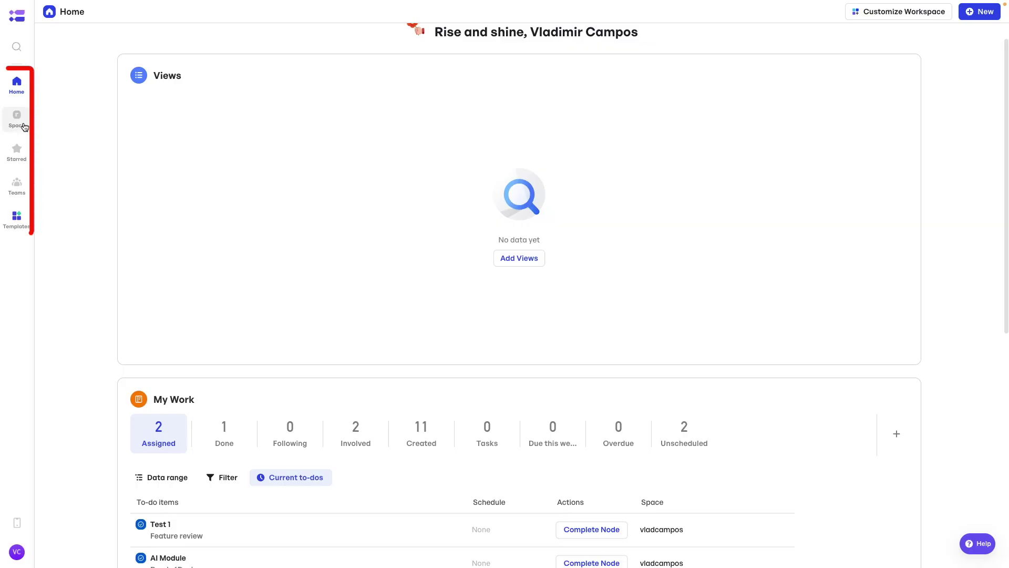
Go from the Home page to the Space panel to see the space's apps and features.
left_click(24, 126)
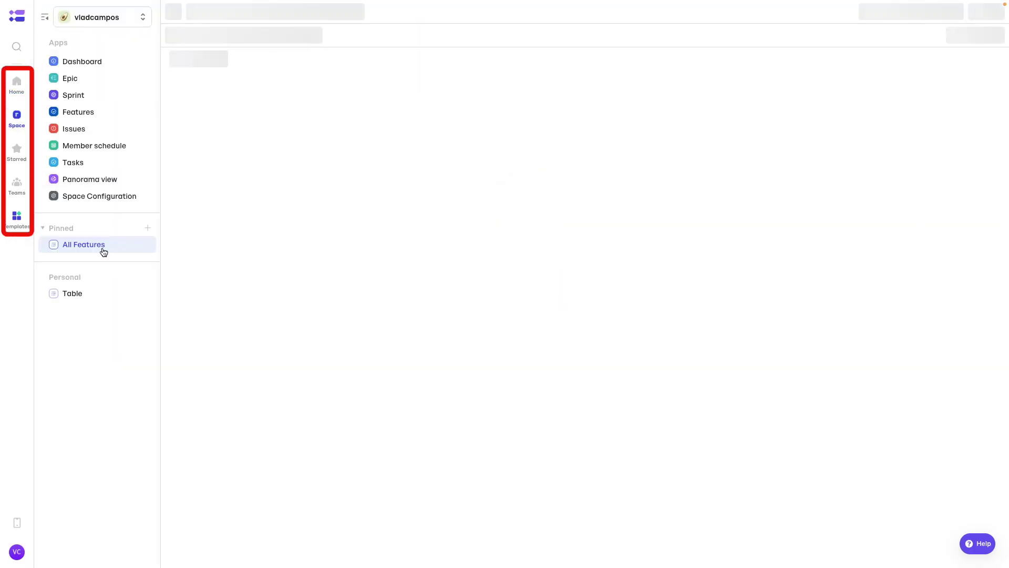
Switch spaces and star the AI Assistant feature so it appears under Starred.
left_click(127, 19)
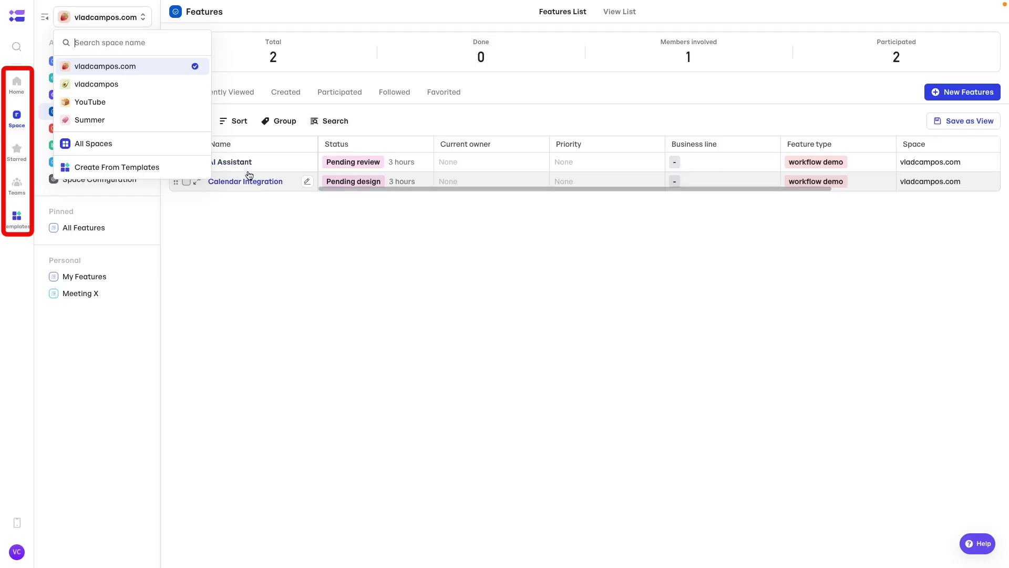
left_click(244, 163)
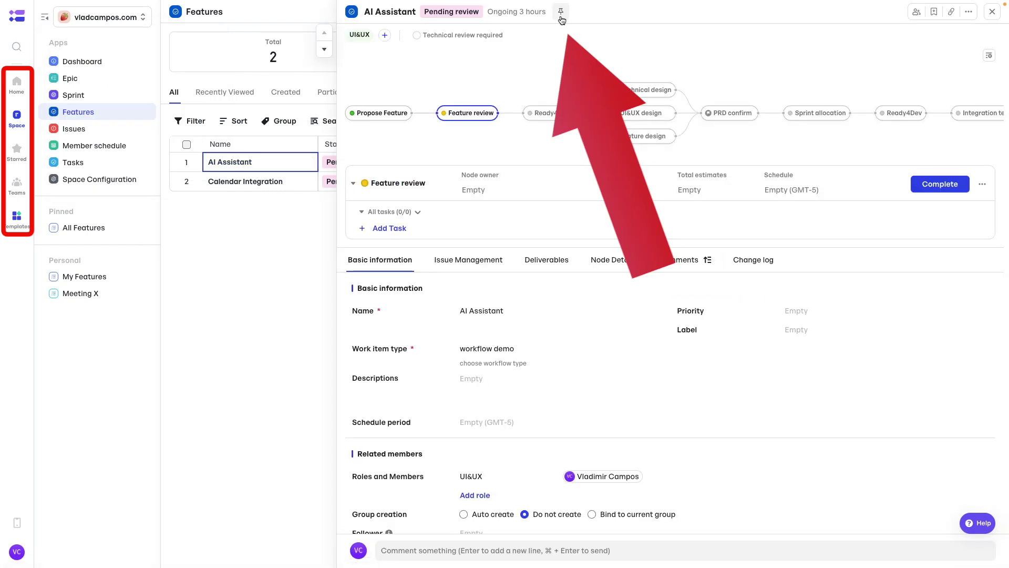
left_click(561, 17)
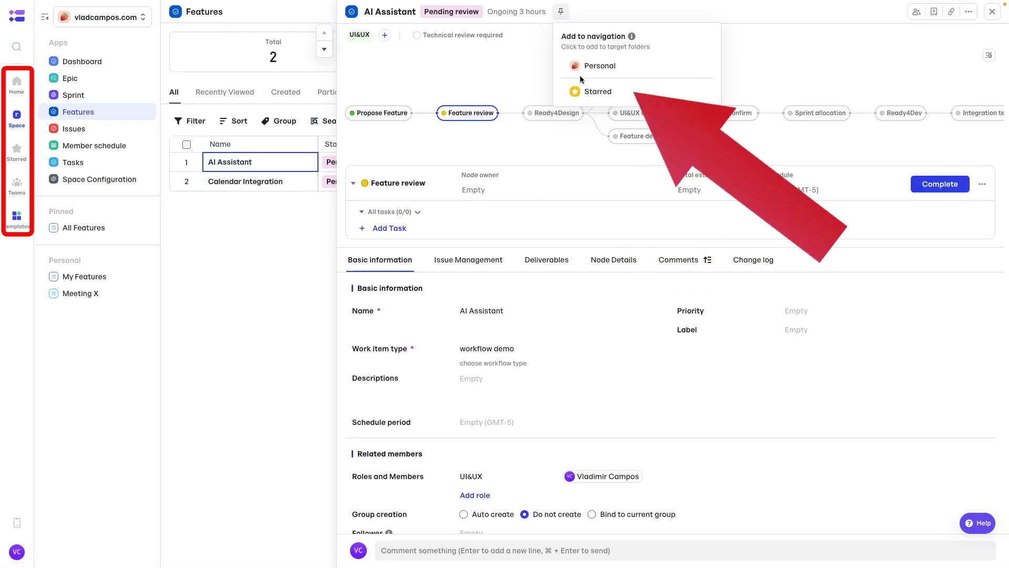
left_click(588, 91)
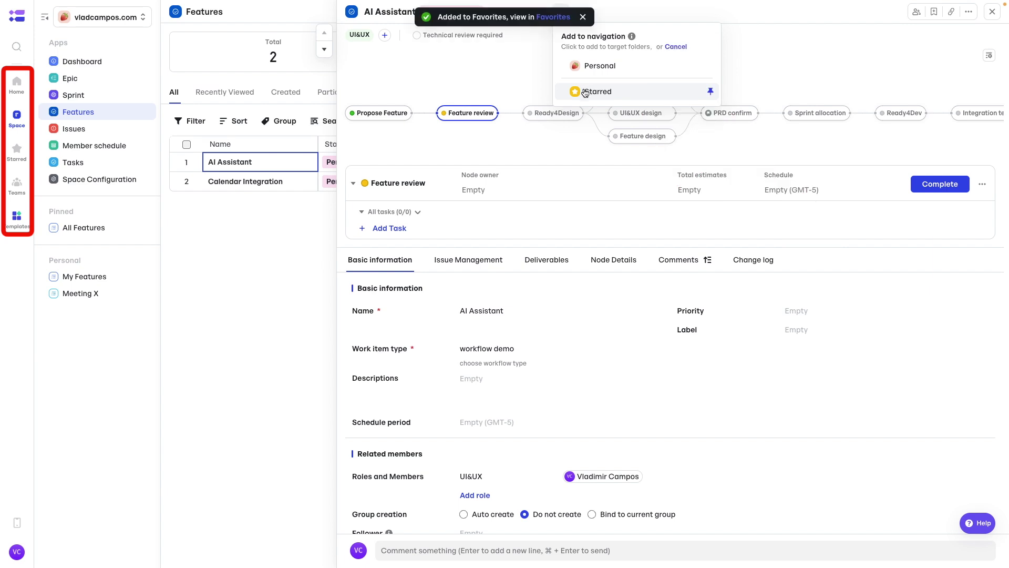
Check the Starred list, then visit the Teams page and the Templates gallery.
left_click(18, 150)
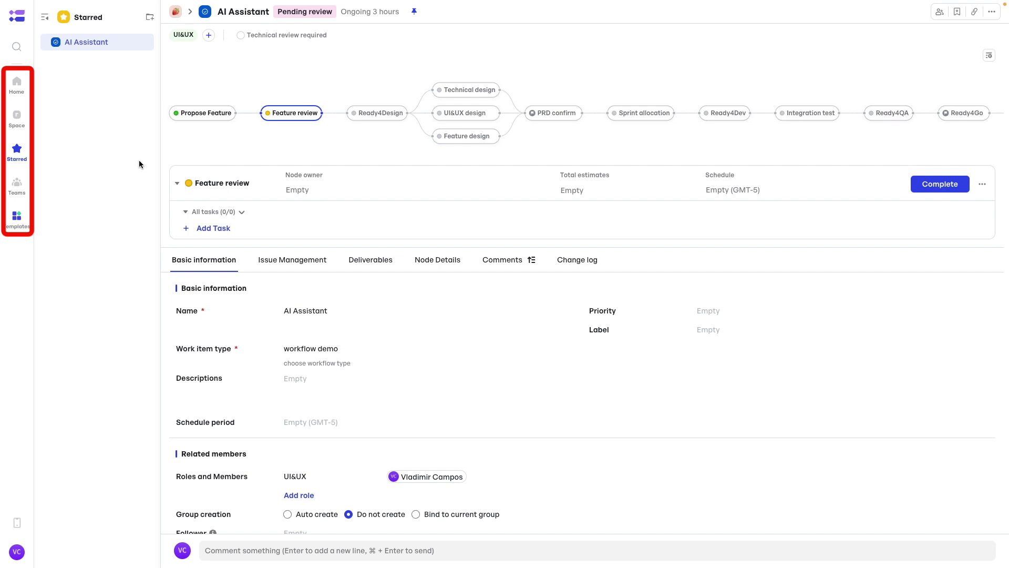
left_click(22, 190)
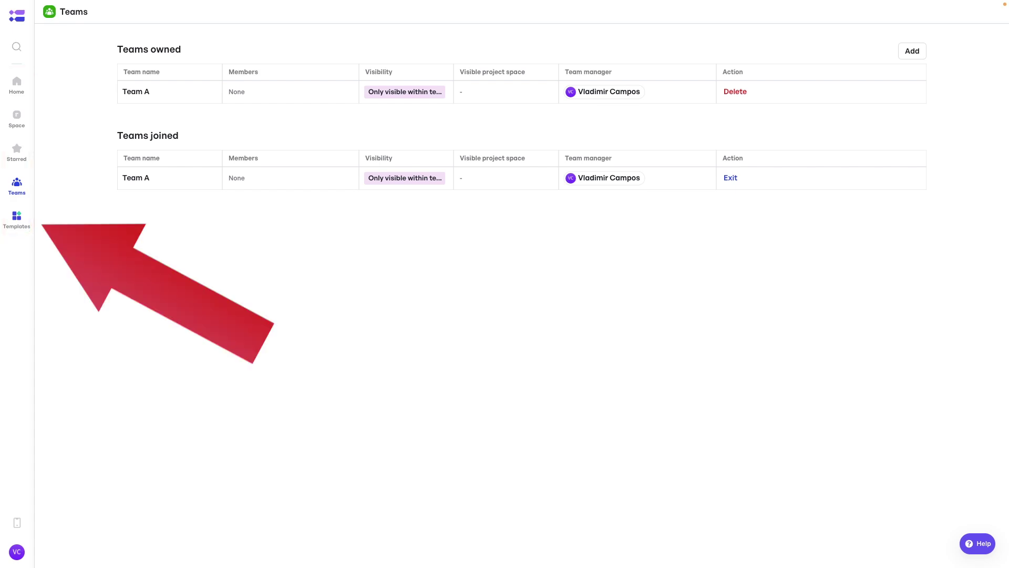
left_click(22, 227)
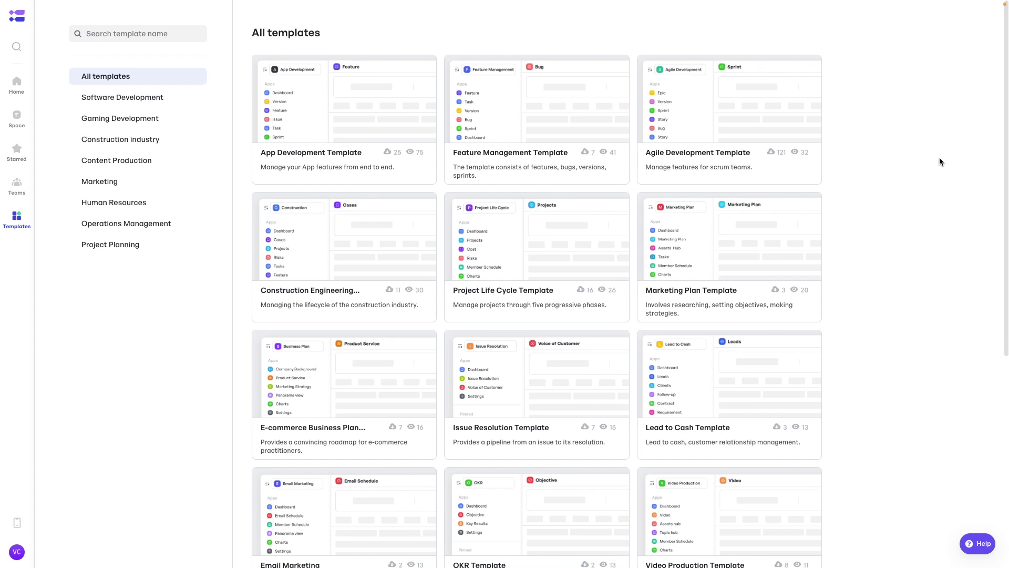
Scroll through the templates gallery and start a new space from the Agile Development Template.
mouse_move(795, 180)
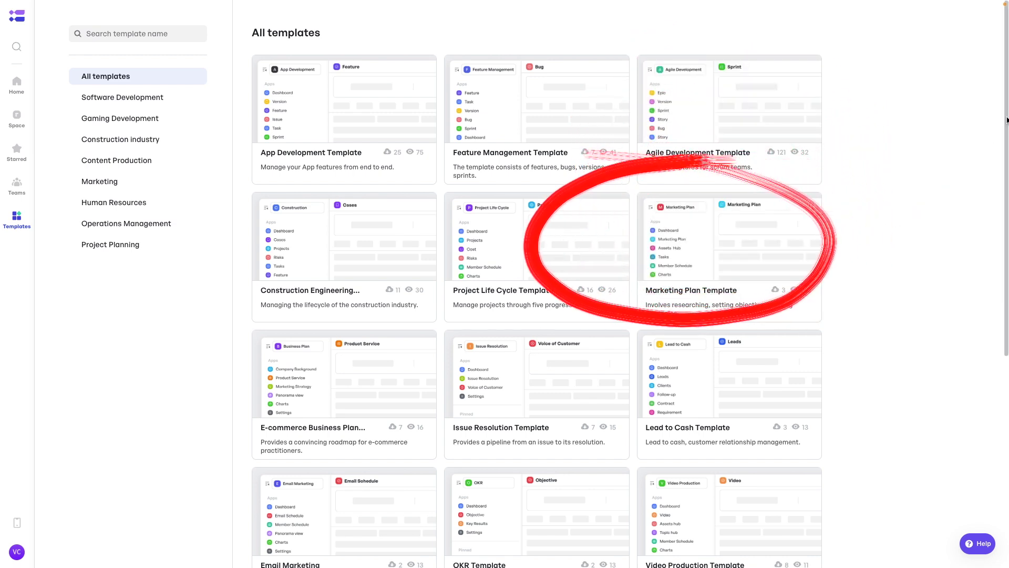
left_click_drag(1006, 120, 1004, 315)
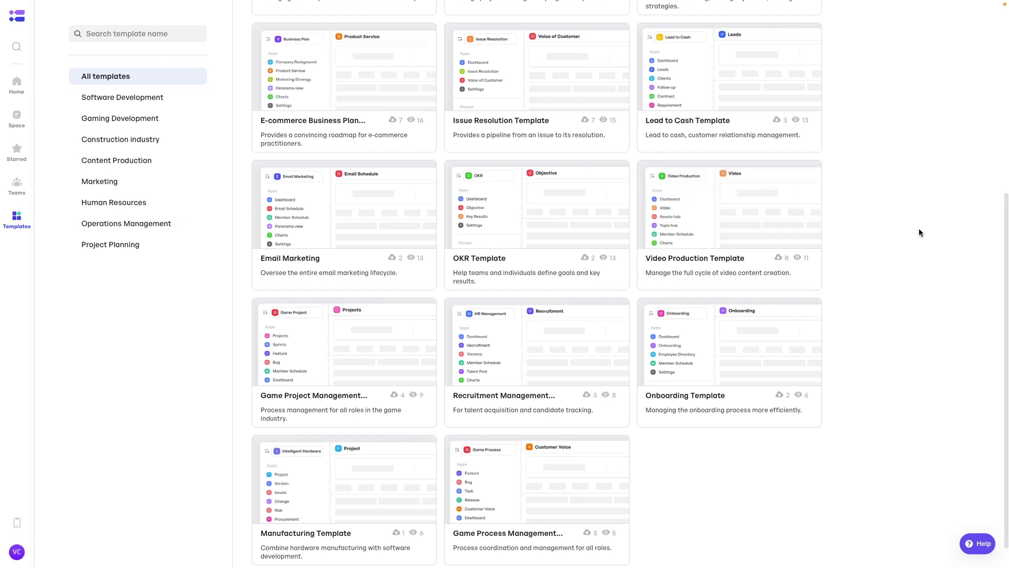
left_click_drag(1000, 245, 993, 32)
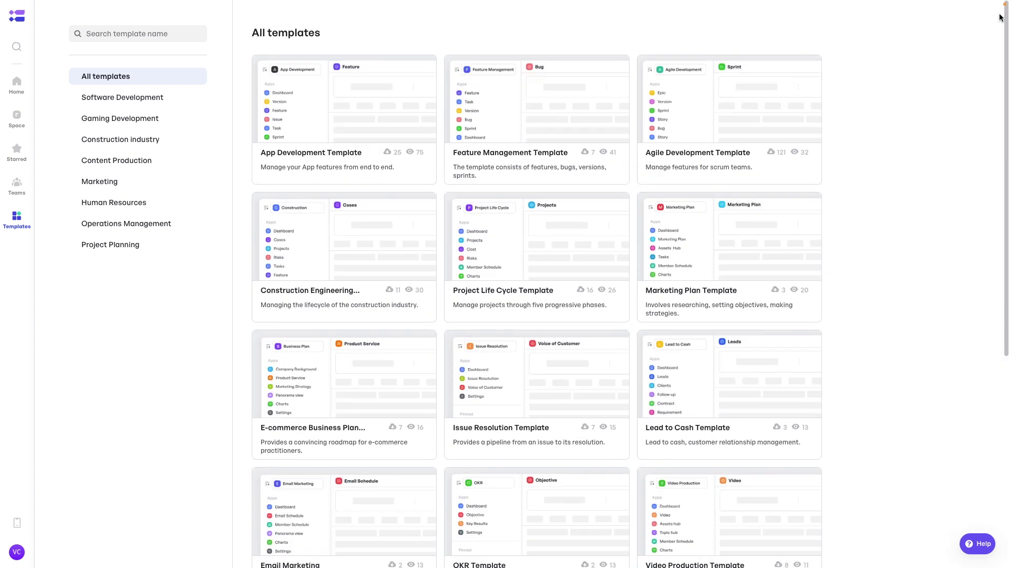
mouse_move(765, 97)
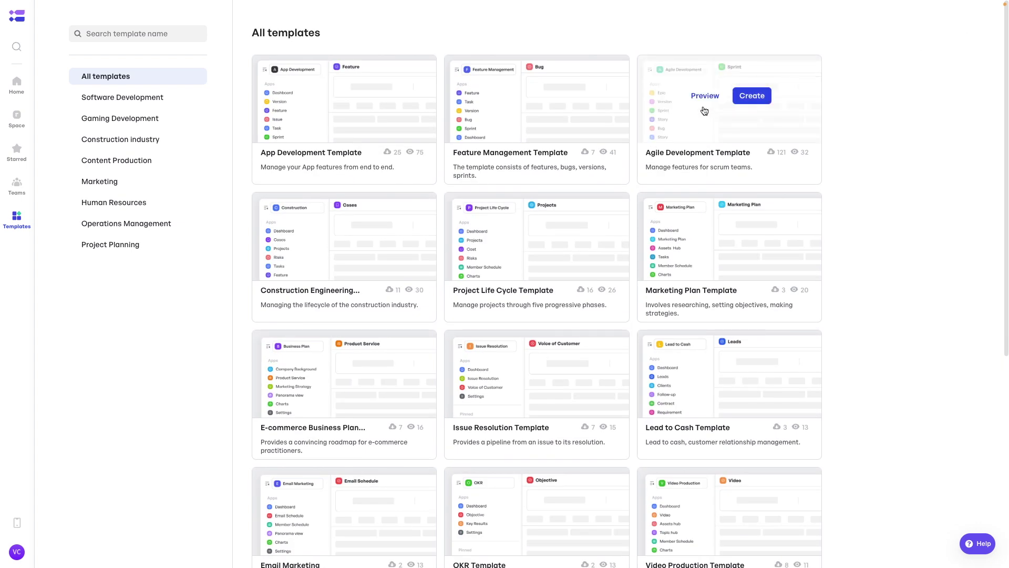
left_click(749, 99)
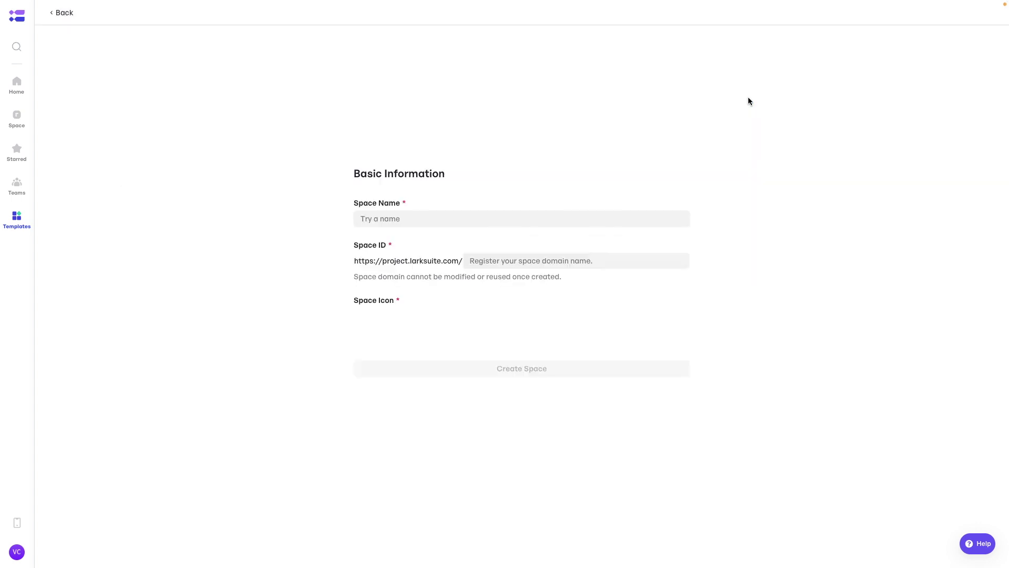
Enter a space name, create the Agile Development space, and go to its empty Features list.
left_click(393, 217)
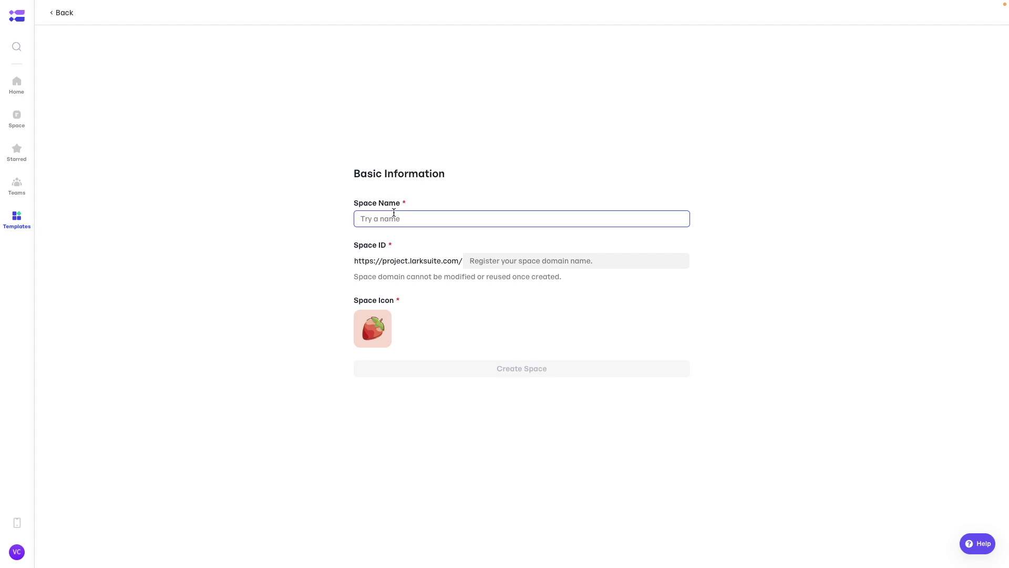
type("vladcampos.com")
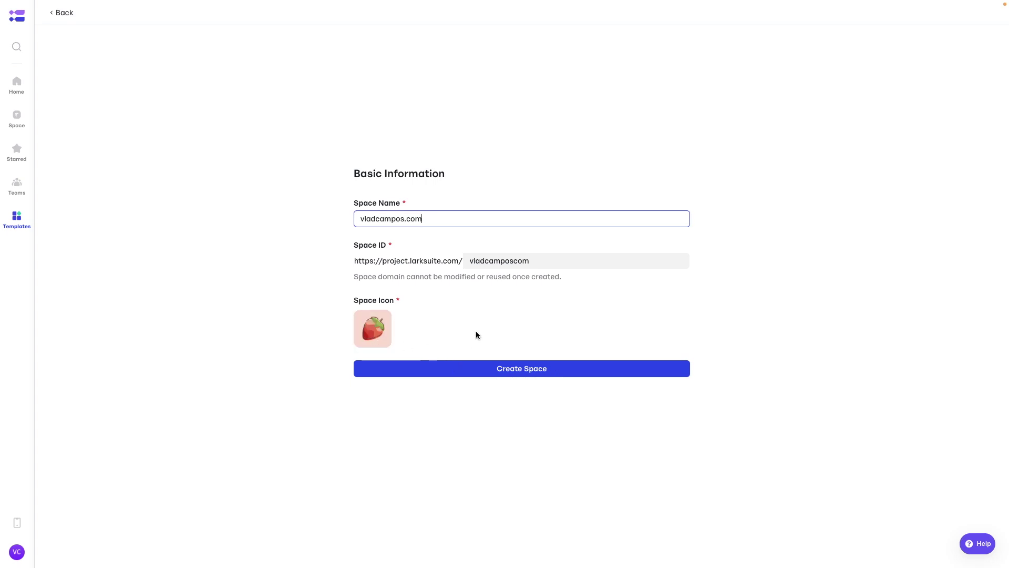
left_click(516, 374)
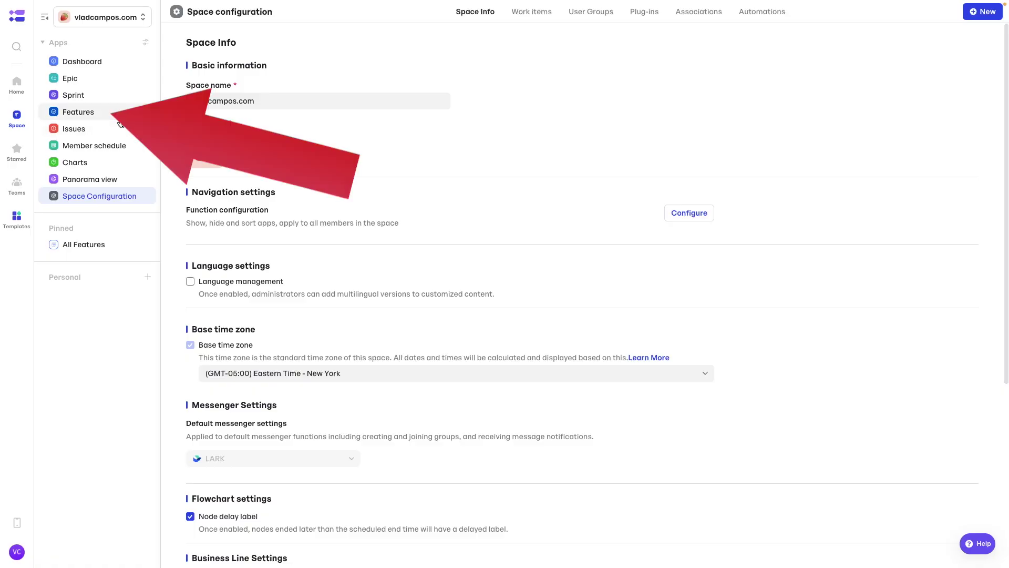
left_click(91, 117)
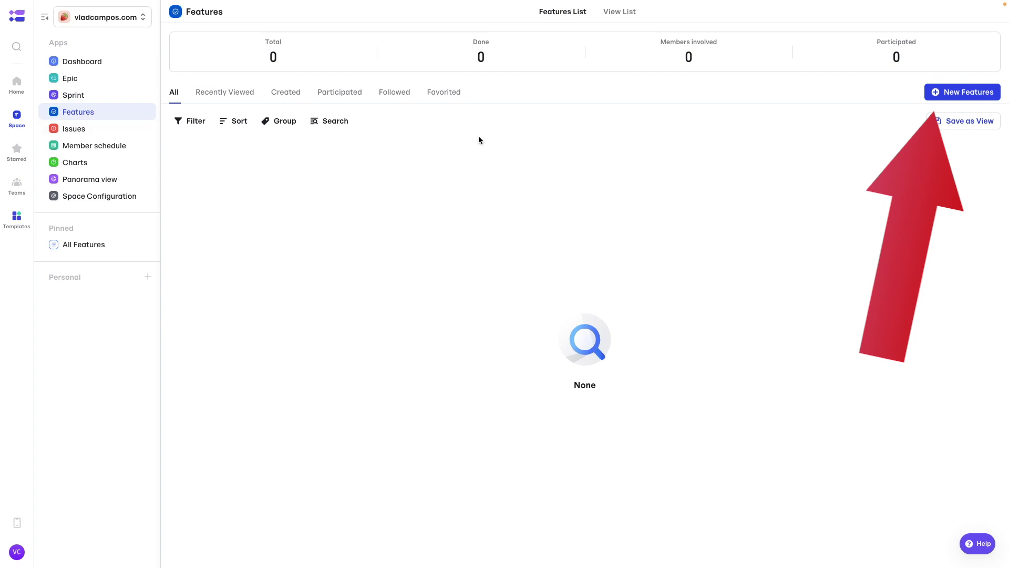
Create the Calendar Integration feature, type workflow demo, with yourself as UI&UX member.
left_click(930, 98)
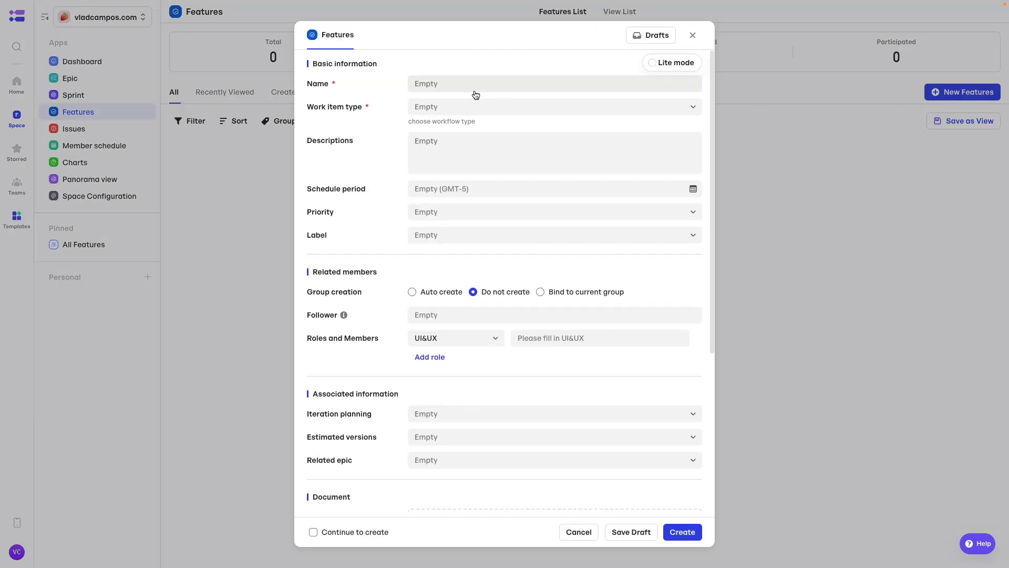
left_click(473, 86)
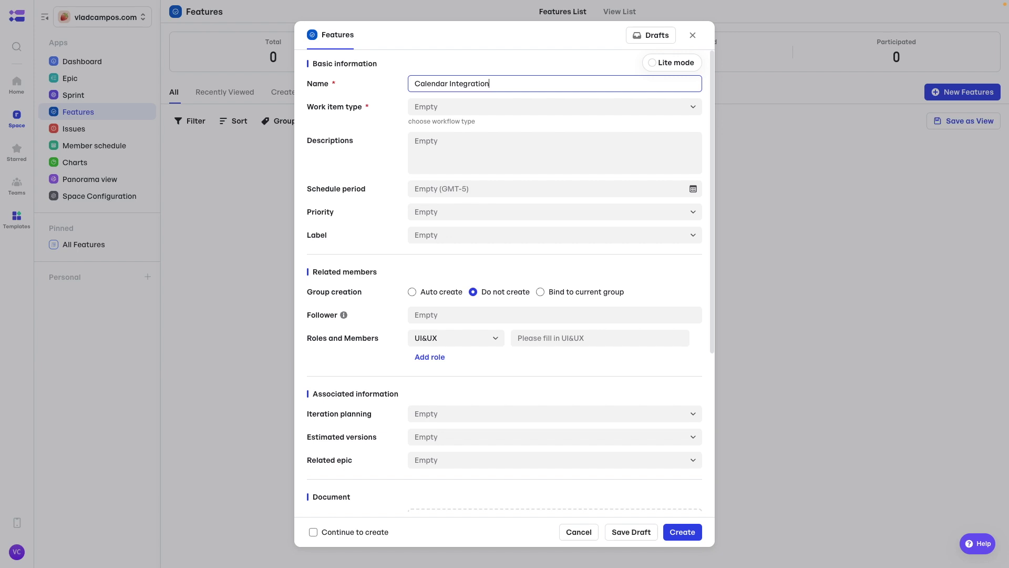
left_click(474, 108)
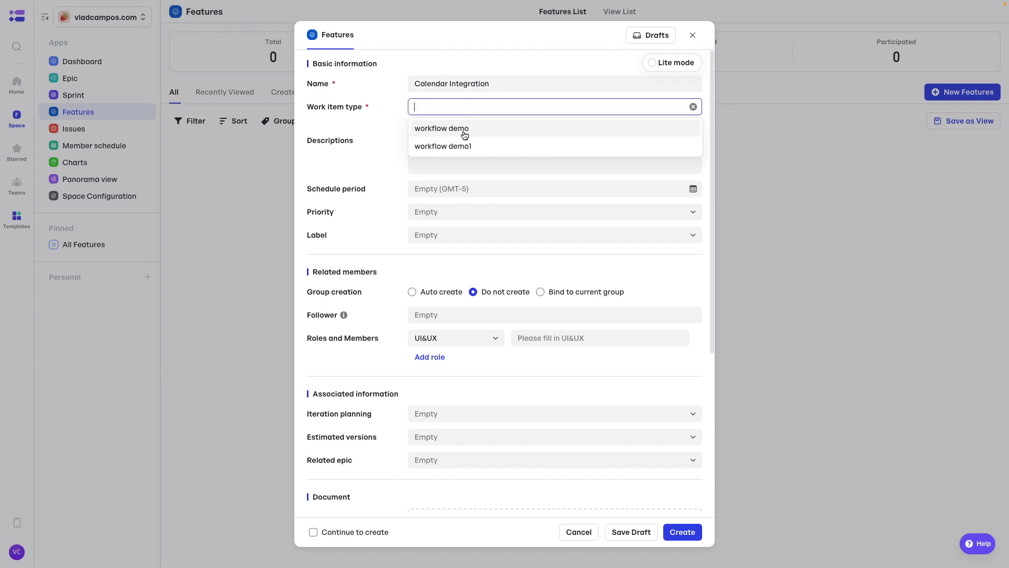
left_click(465, 131)
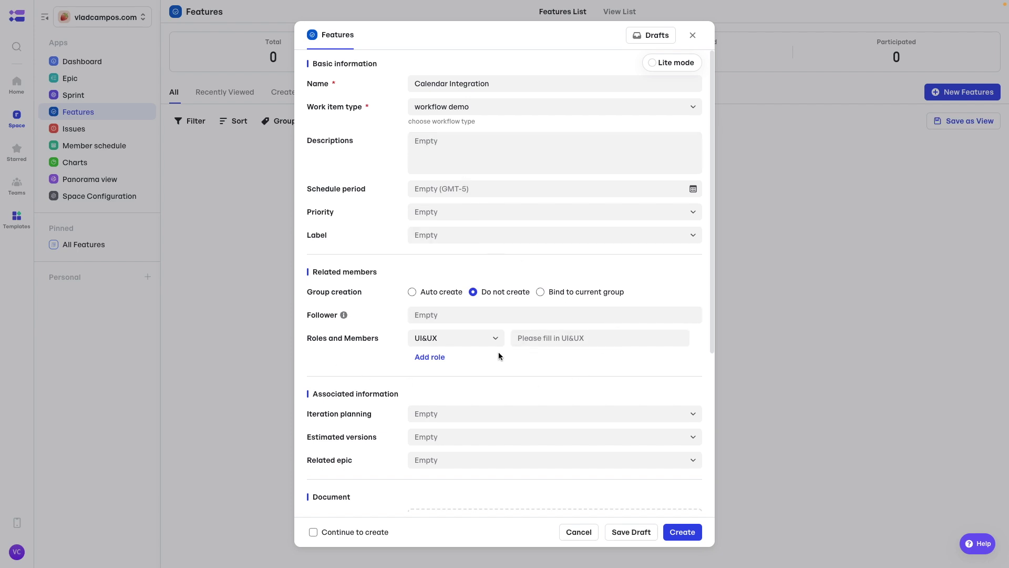
left_click(531, 340)
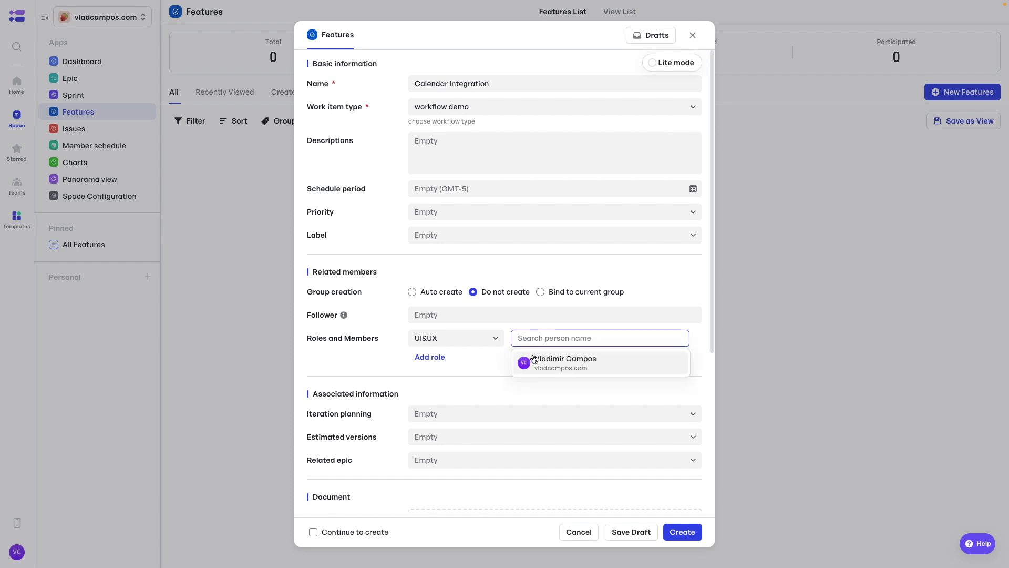
left_click(535, 363)
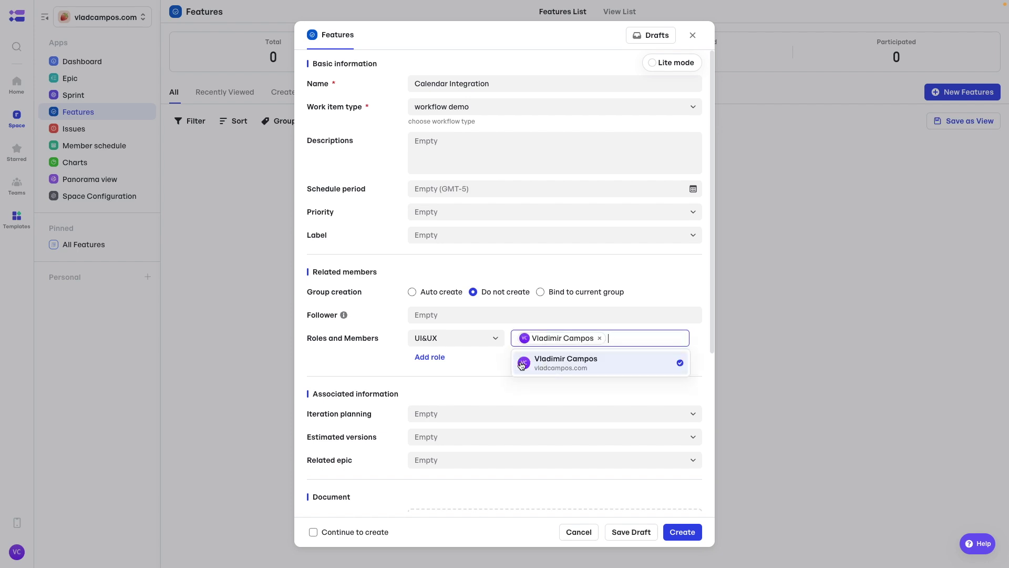
left_click(526, 365)
left_click(583, 366)
left_click(669, 277)
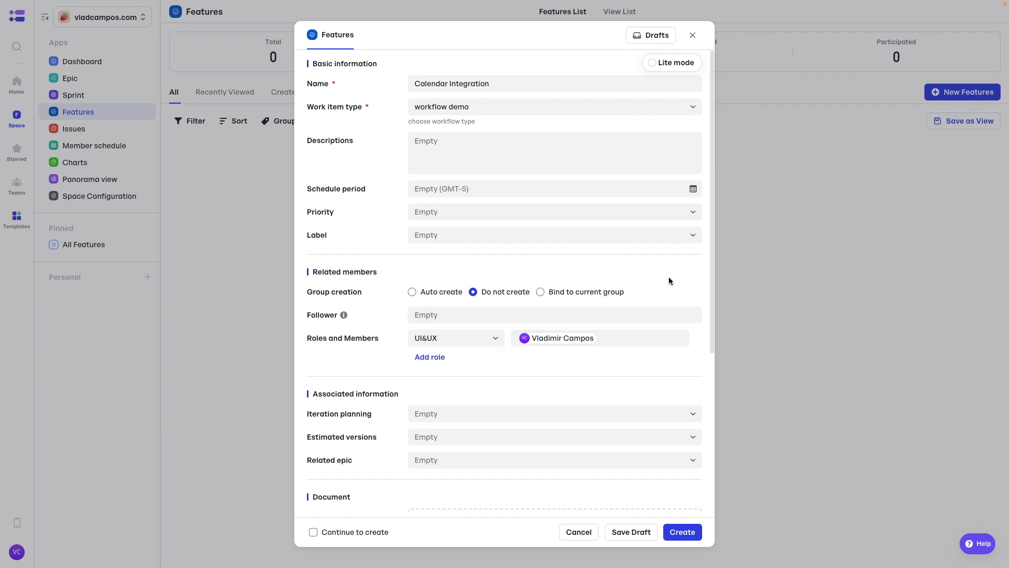
left_click(686, 537)
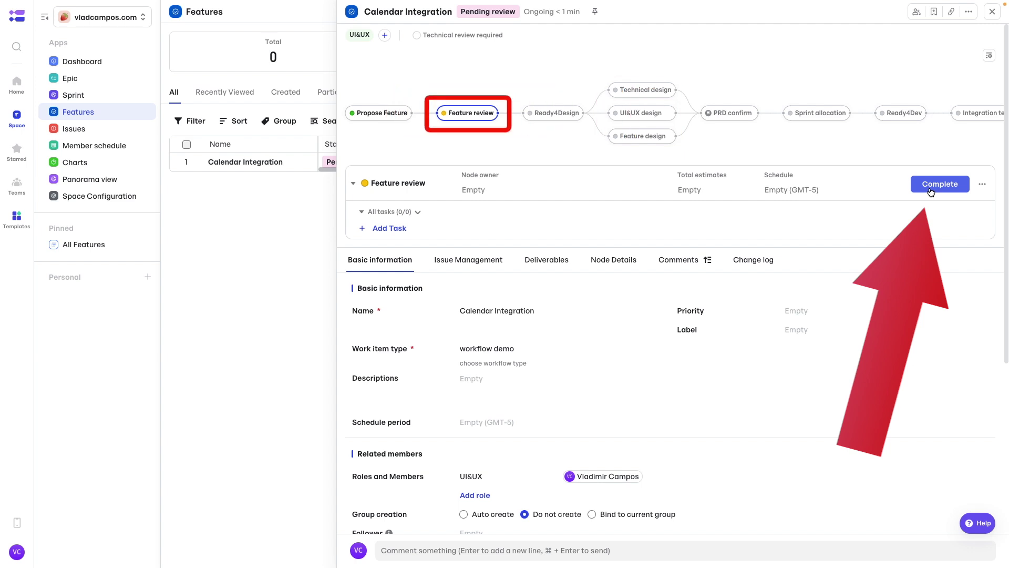
Complete Calendar Integration's Feature review node so it moves to Ready4Design, Pending design.
left_click(931, 185)
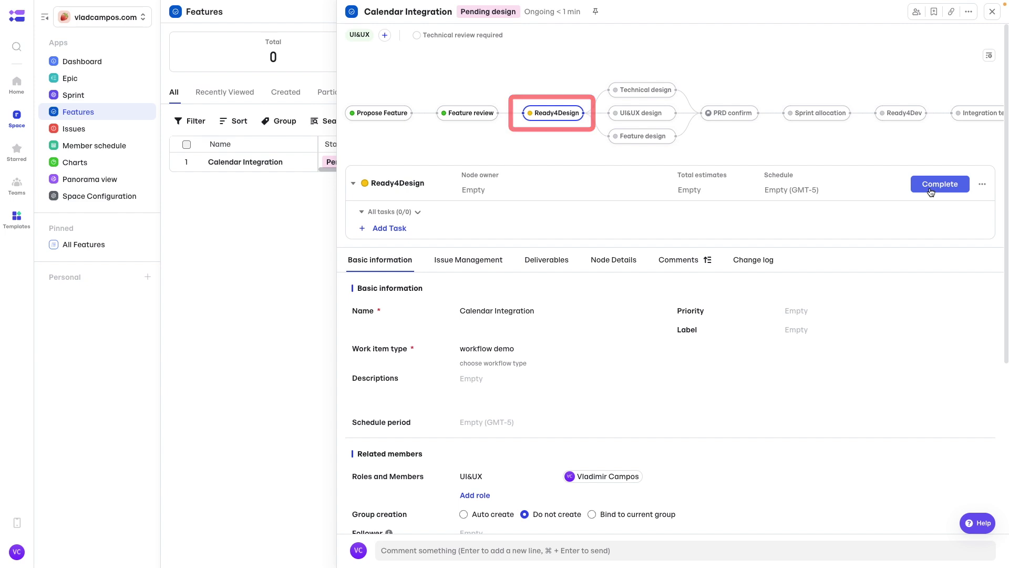
Create a workflow demo feature named AI Assistant with a UI&UX member, then close its details.
left_click(268, 309)
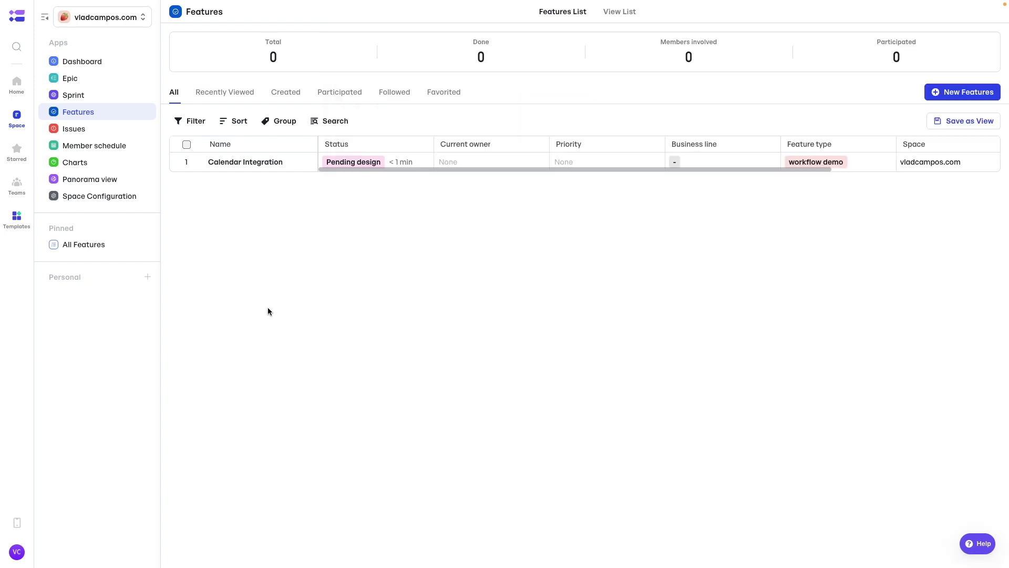
left_click(954, 92)
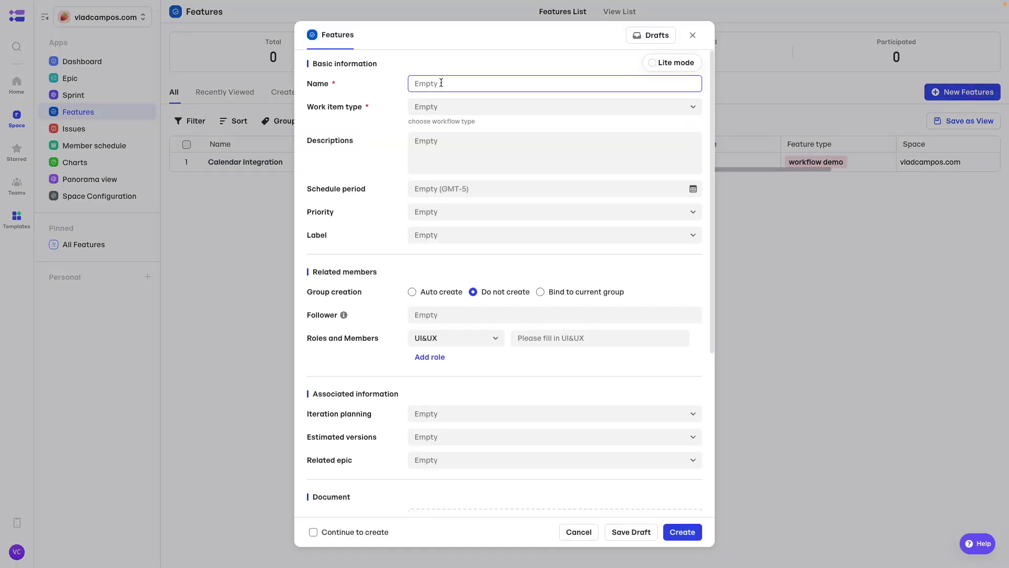
type("AI Assistant")
left_click(449, 108)
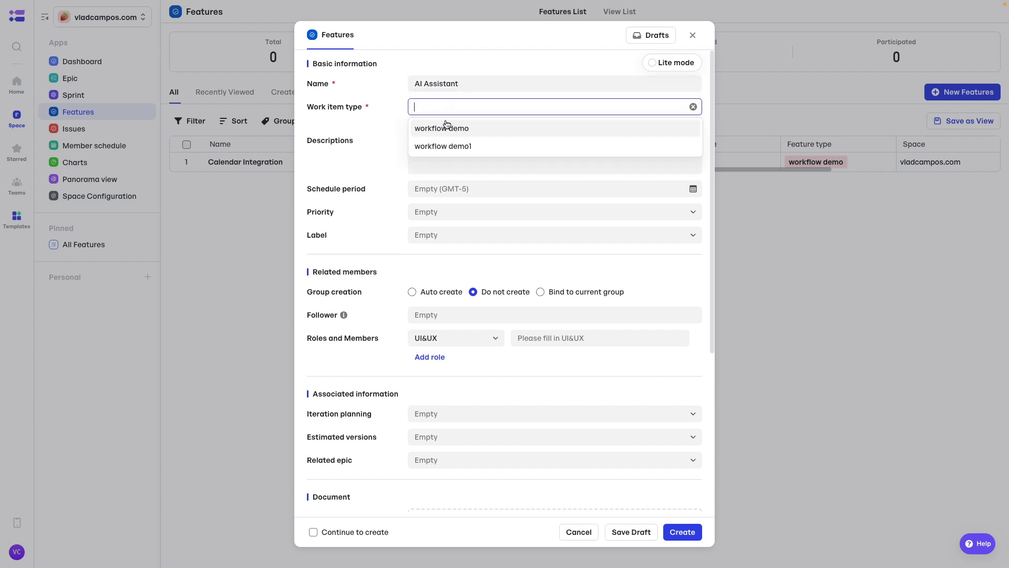
left_click(446, 129)
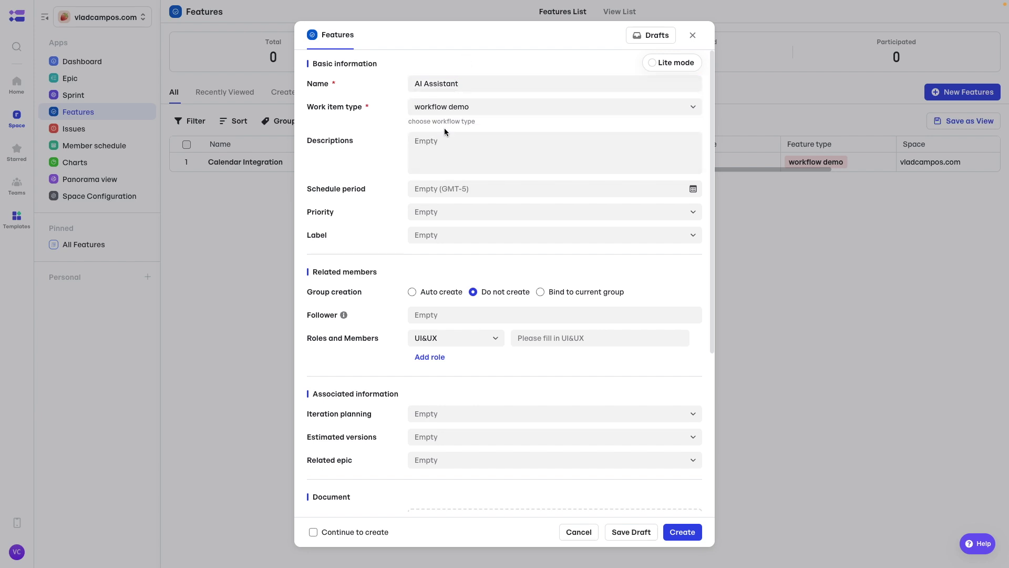
left_click(586, 342)
left_click(578, 361)
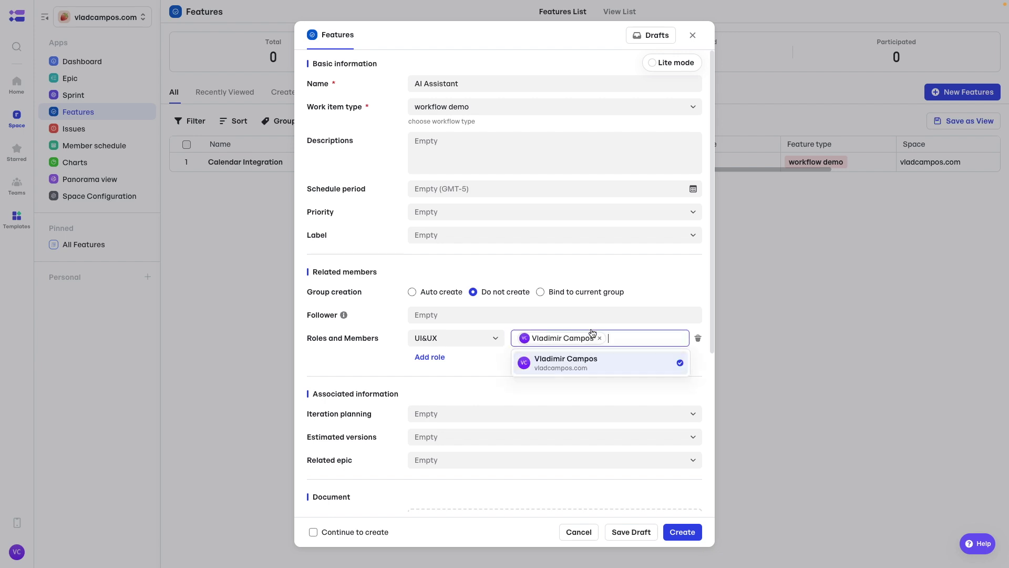
left_click(670, 289)
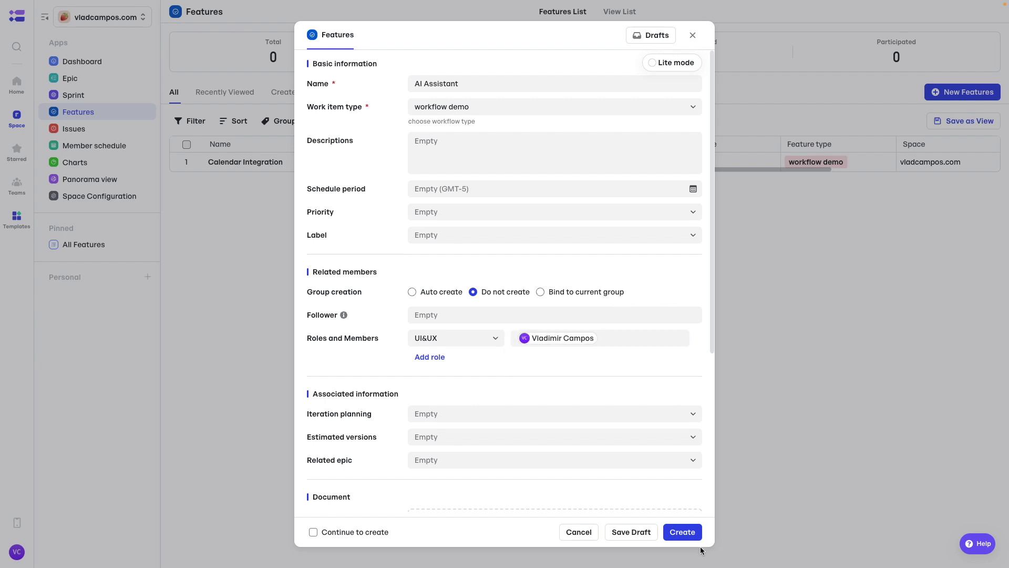
left_click(689, 536)
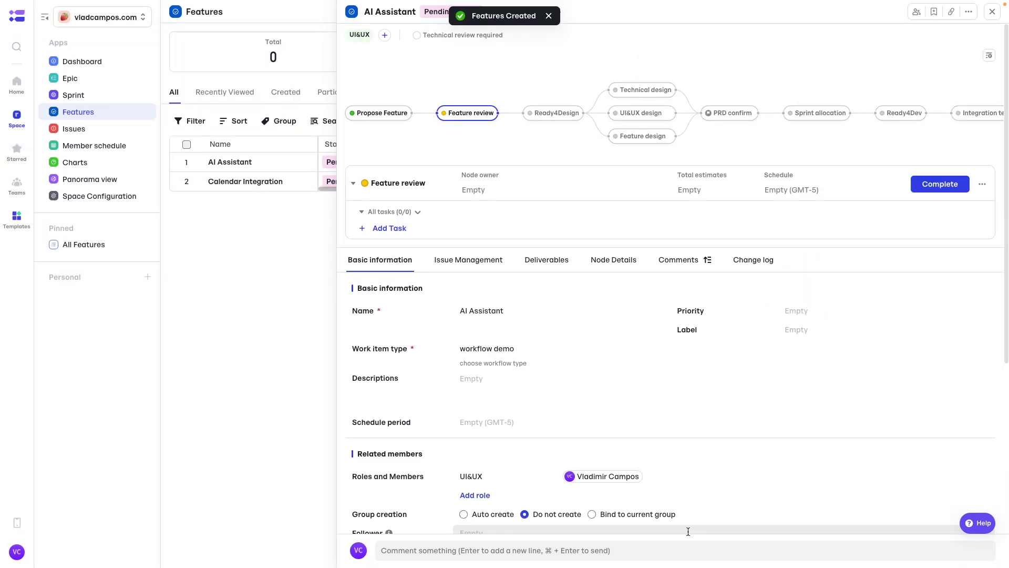
left_click(265, 357)
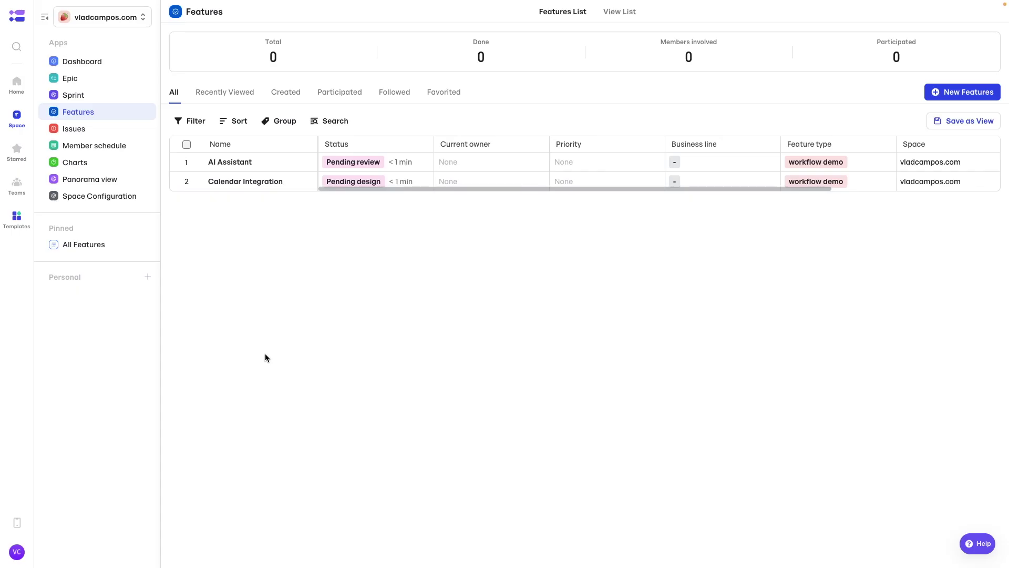
Switch to the Sprint app in the sidebar to view the empty sprint list.
left_click(113, 103)
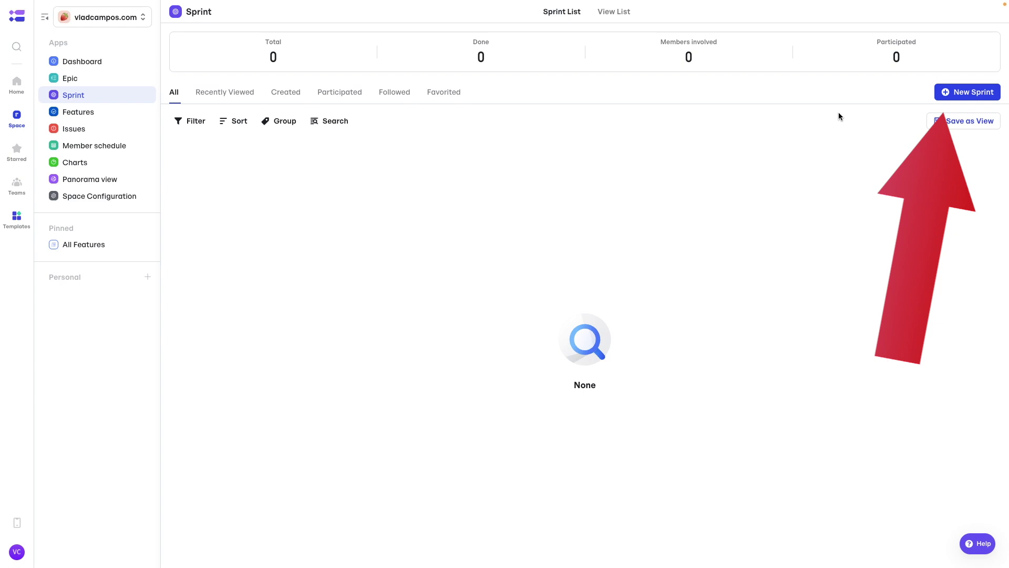
Create Default Sprint 'One' with an iterative cycle from June 26 to July 3, 2024.
left_click(962, 96)
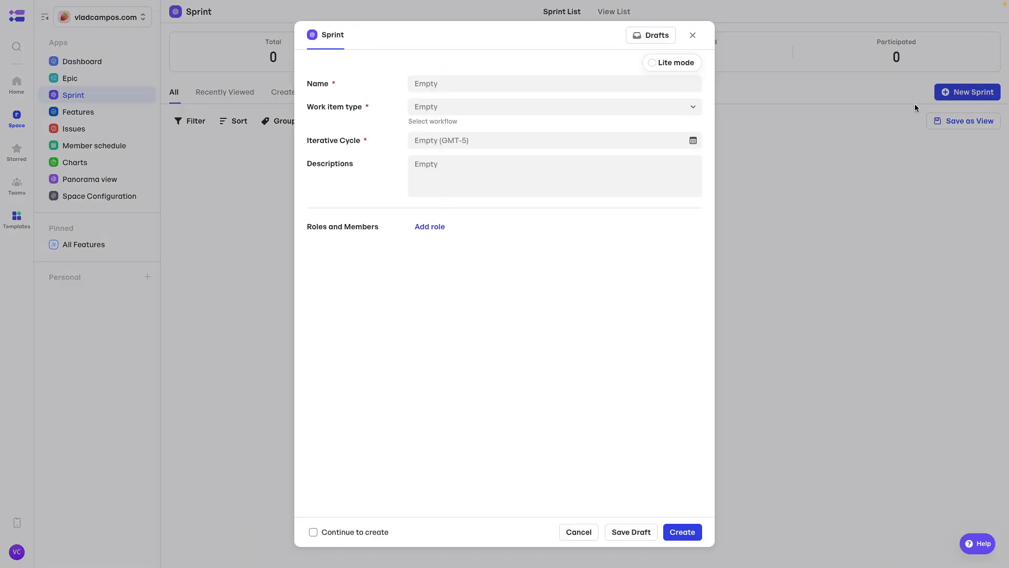
left_click(476, 87)
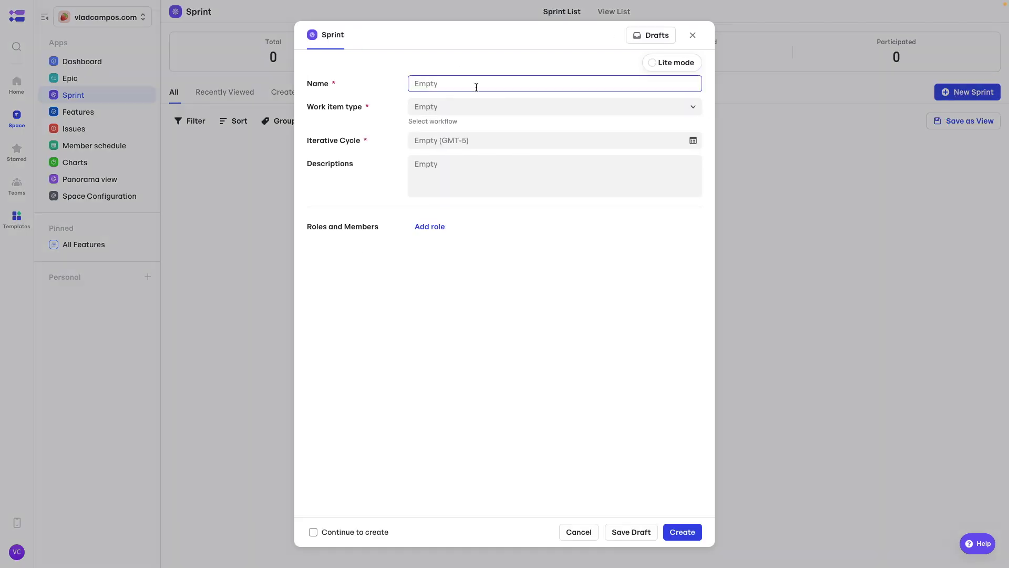
type("One")
left_click(479, 107)
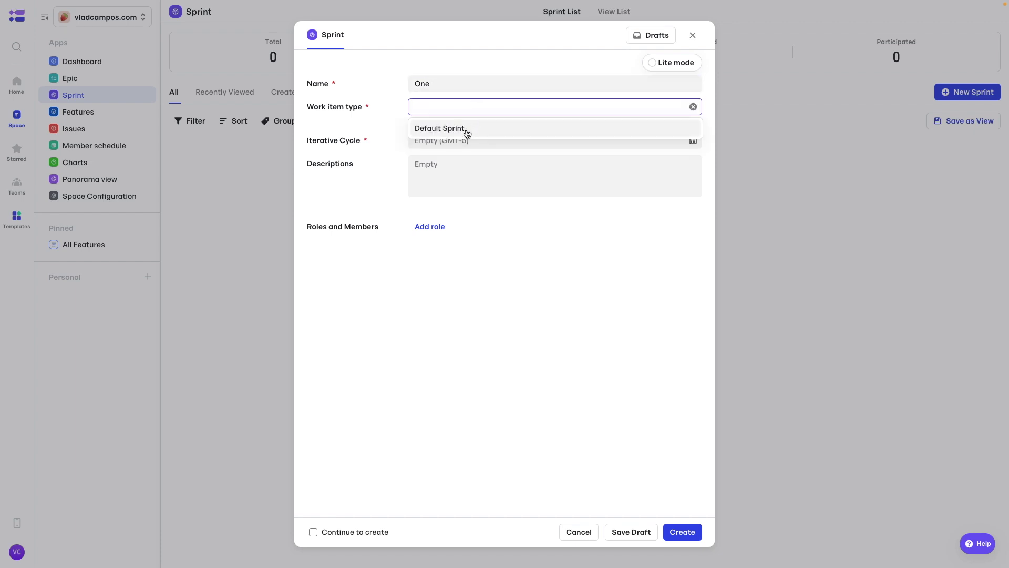
left_click(467, 131)
left_click(461, 140)
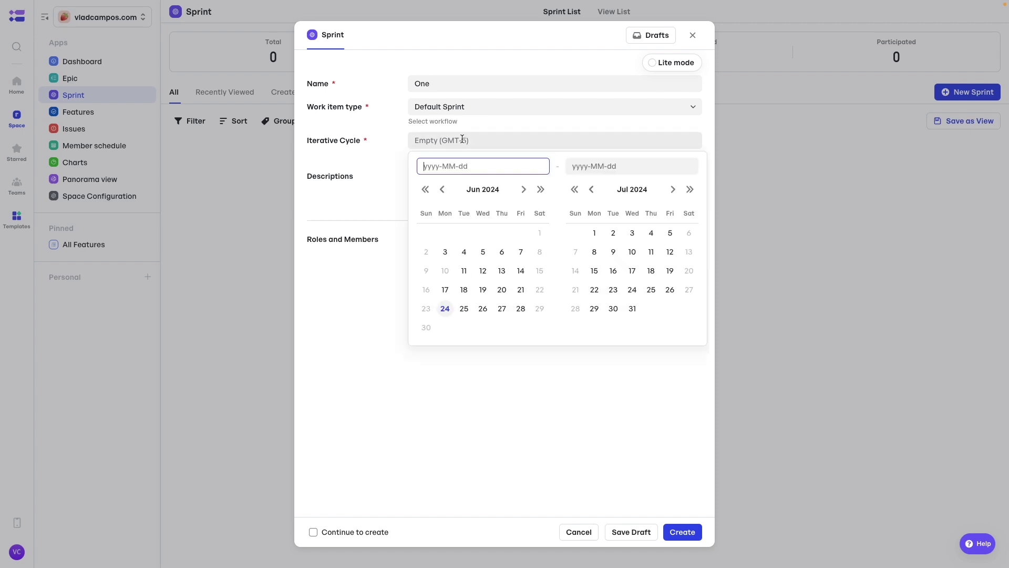
left_click(483, 308)
left_click(638, 236)
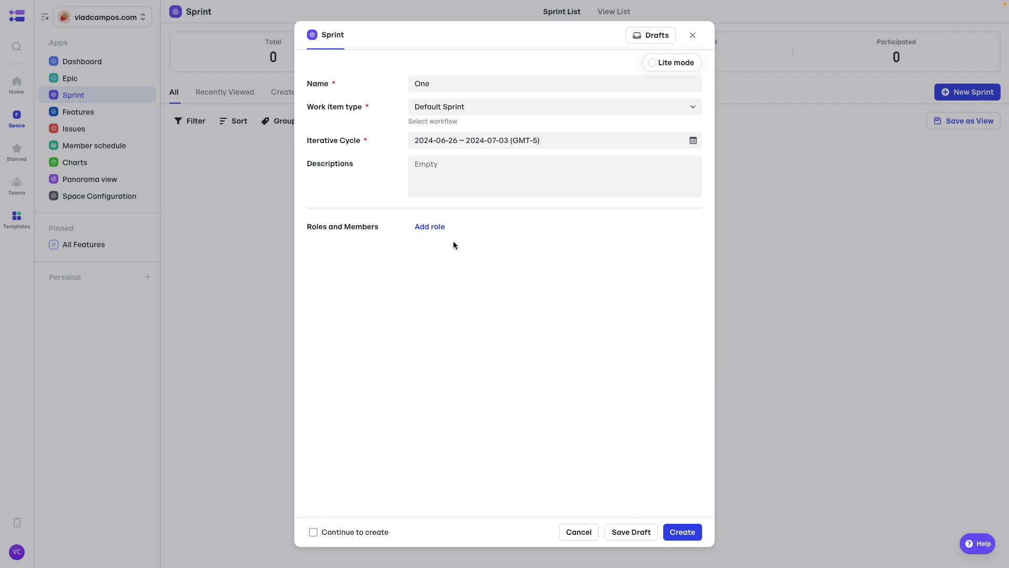
left_click(679, 532)
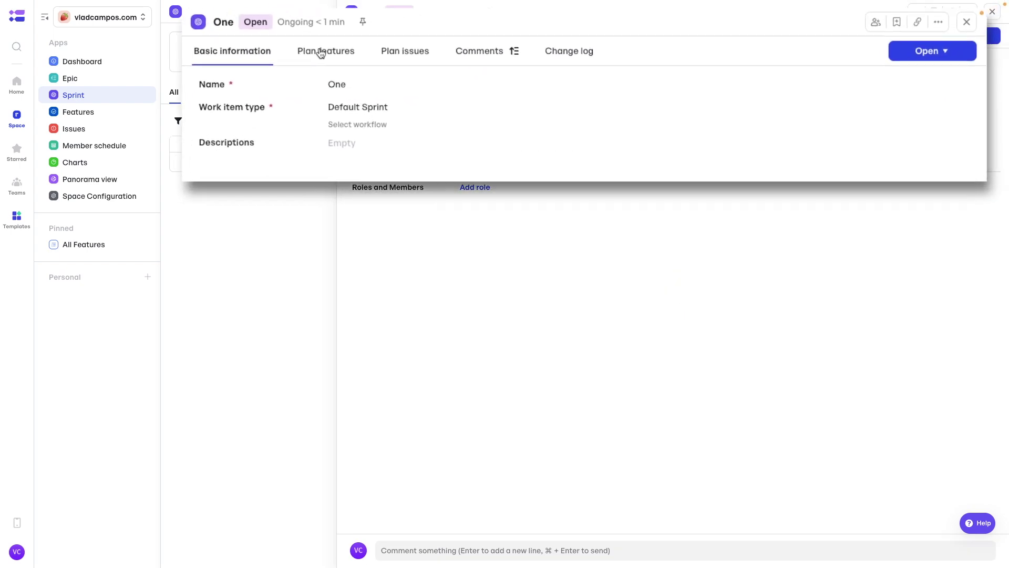
Add existing features AI Assistant and Calendar Integration to sprint One's plan, then close it.
left_click(440, 34)
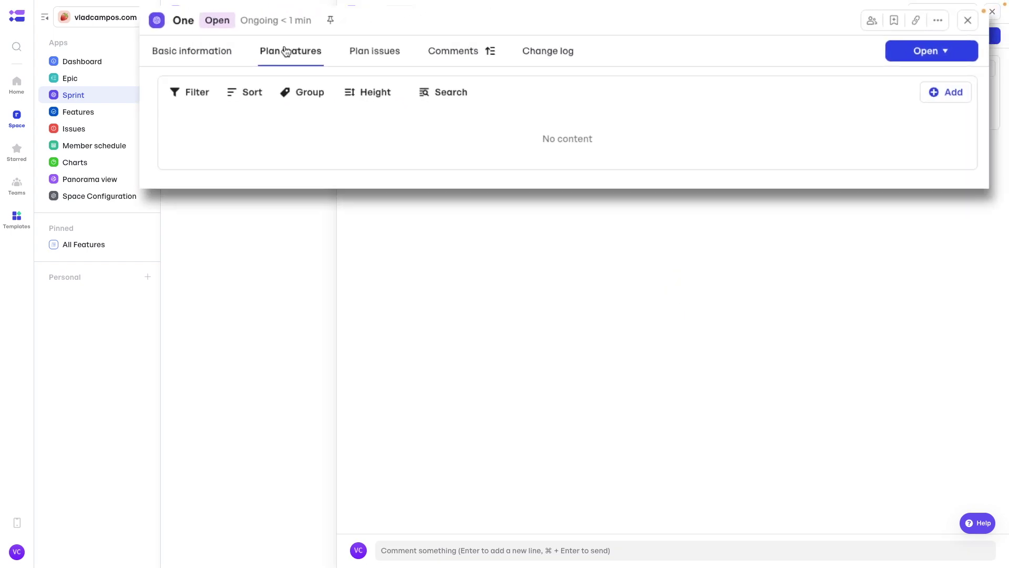
left_click(936, 96)
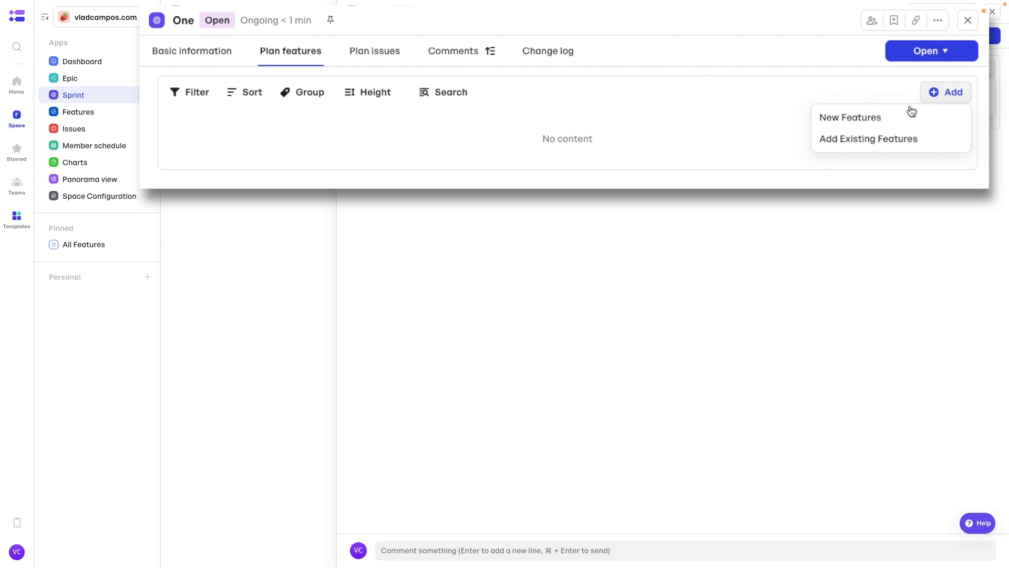
left_click(838, 135)
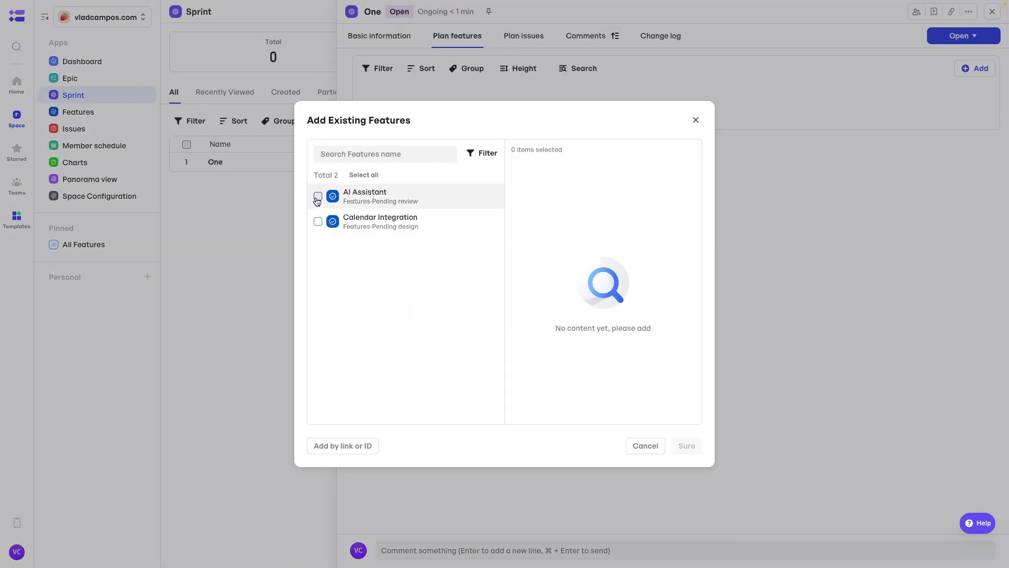
left_click(317, 196)
left_click(318, 221)
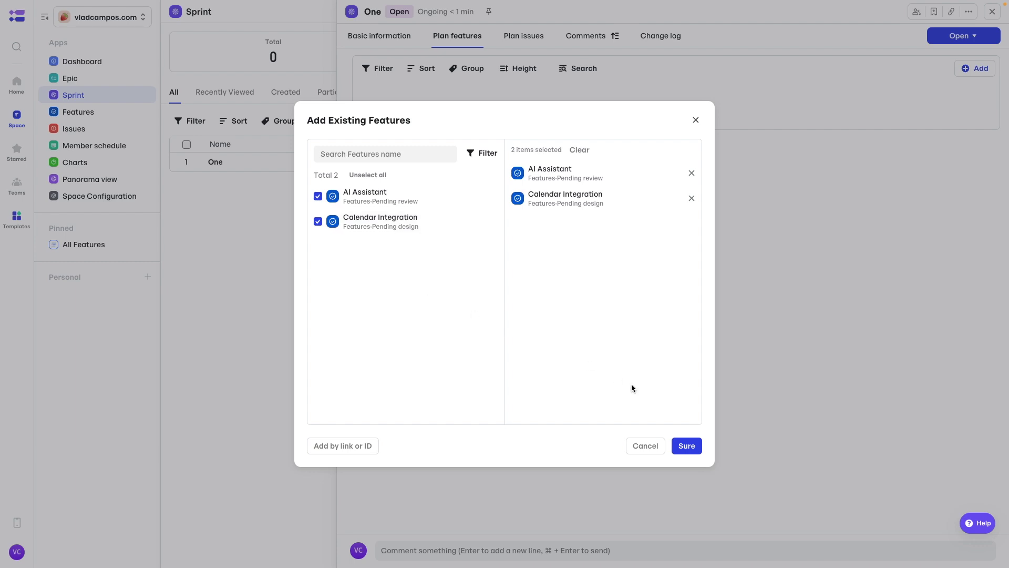
left_click(696, 450)
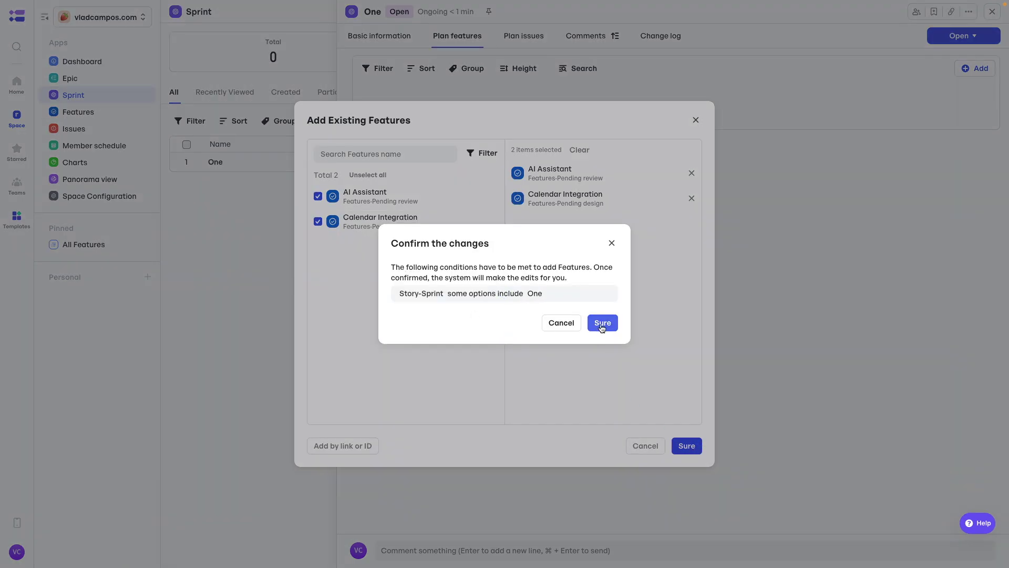
left_click(602, 324)
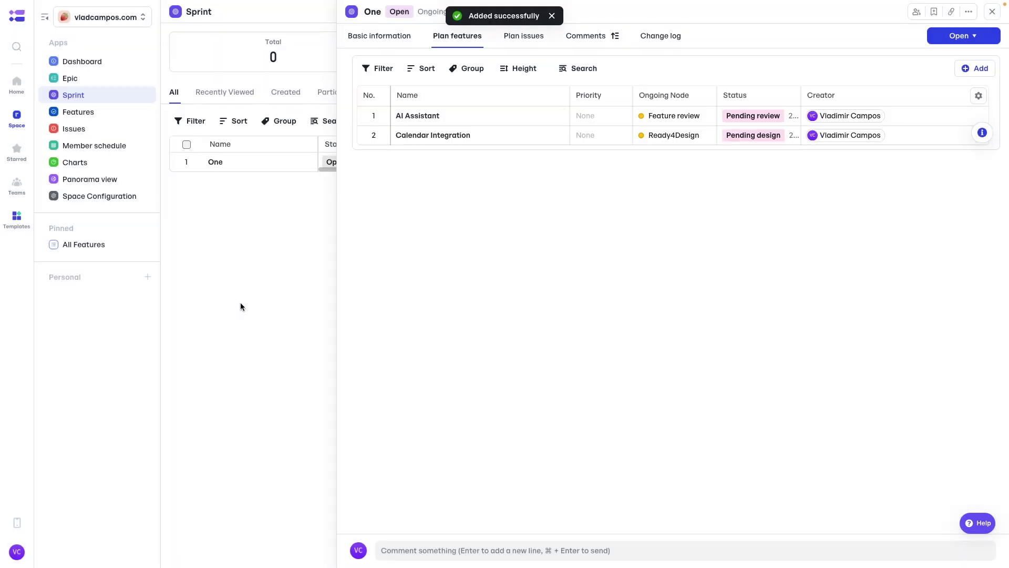
left_click(240, 307)
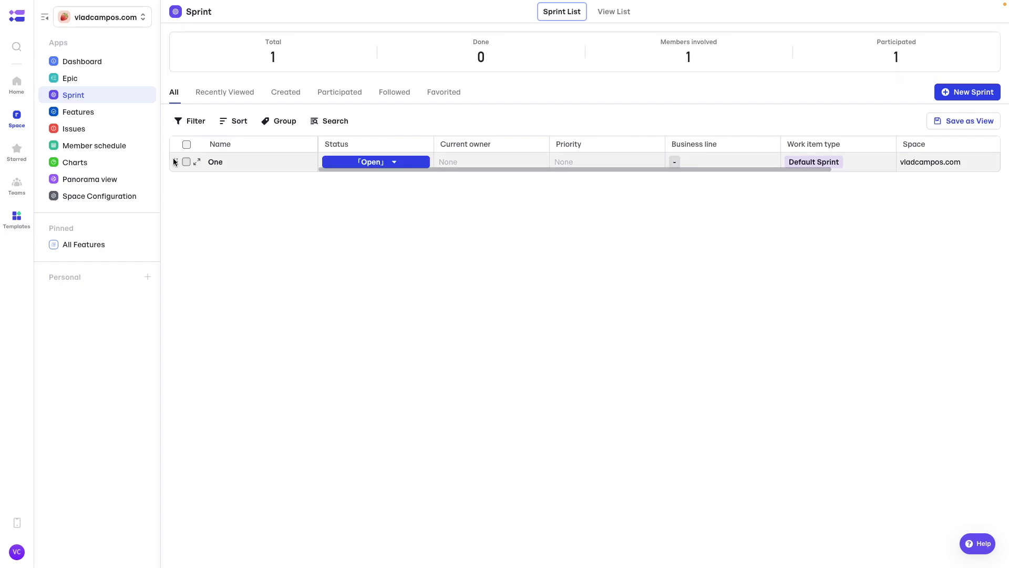
Add a Views card to the space Dashboard and start a New View from that card.
left_click(75, 63)
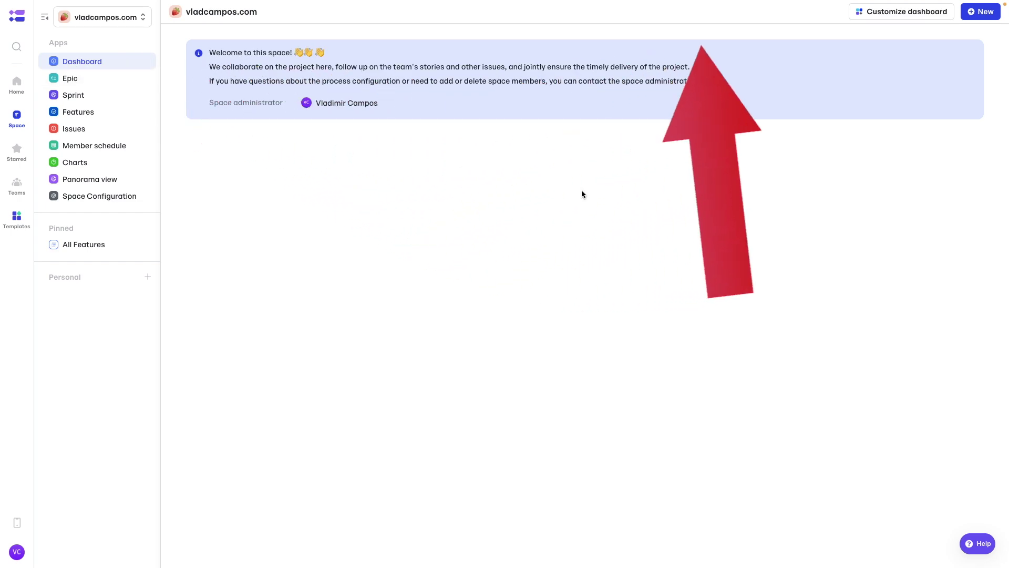
left_click(878, 16)
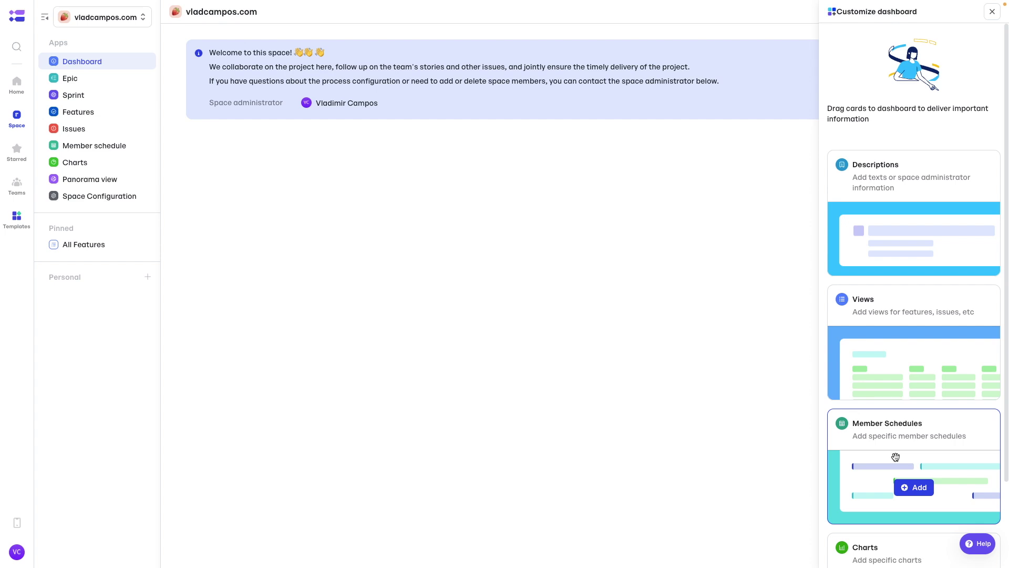
mouse_move(878, 337)
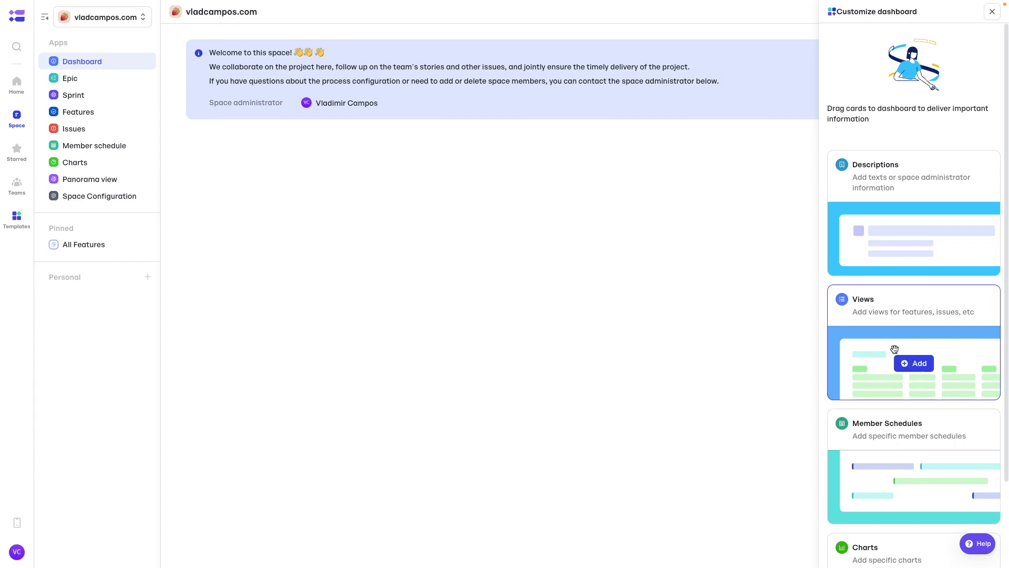
left_click(917, 365)
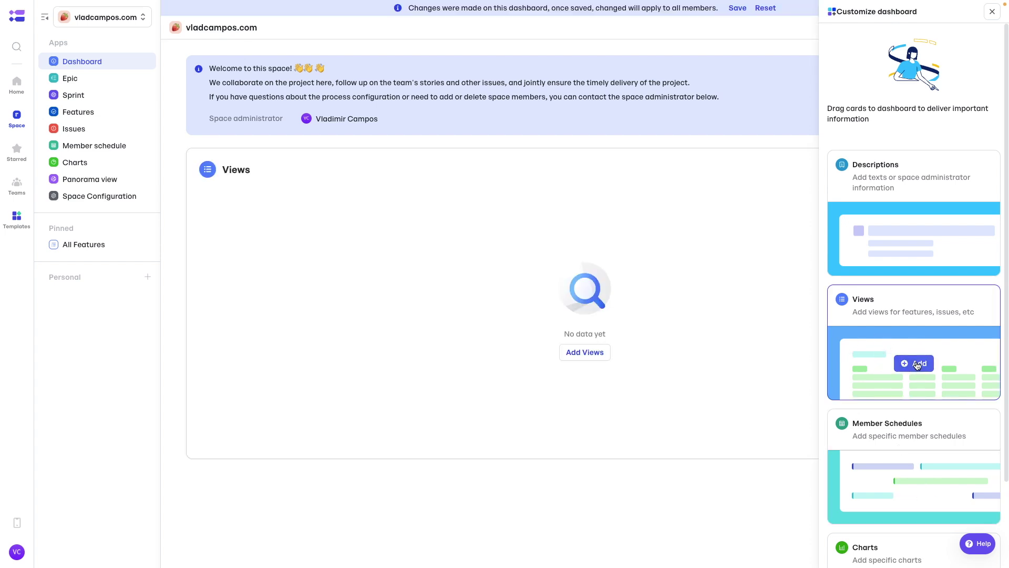
left_click(584, 354)
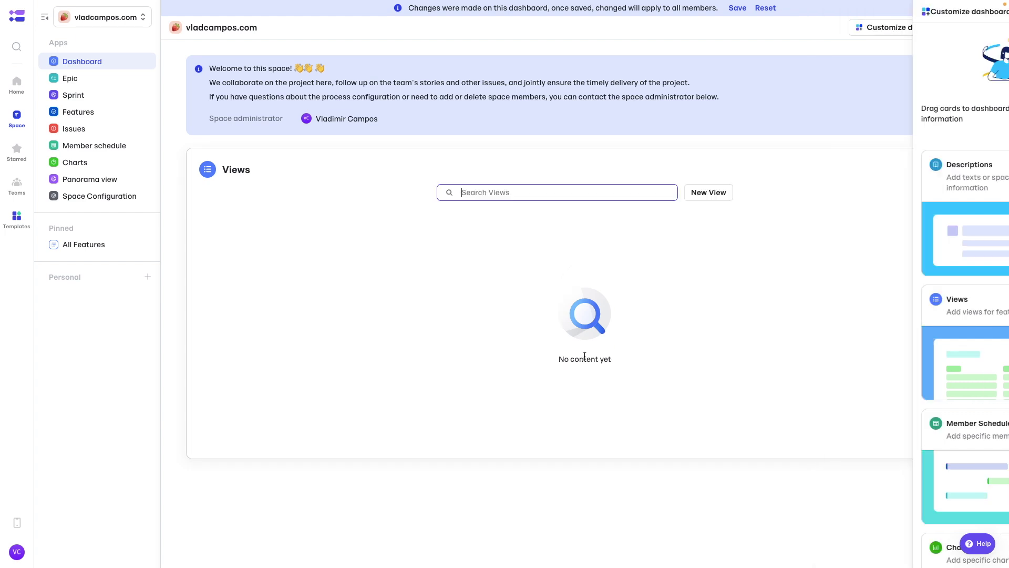
left_click(705, 195)
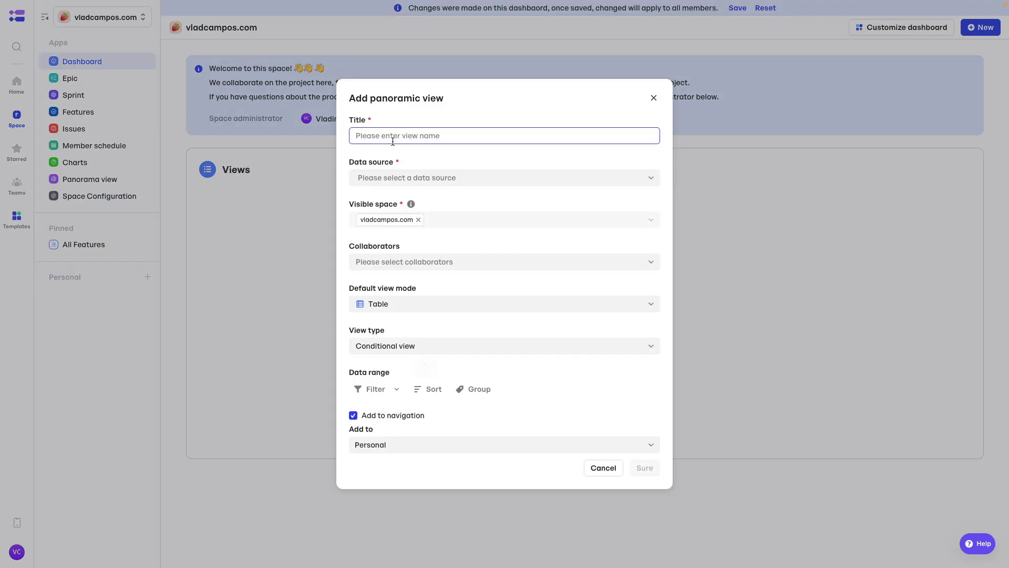
Create a view titled 'List' with vladcampos.com > Features as its data source.
type("List")
left_click(400, 178)
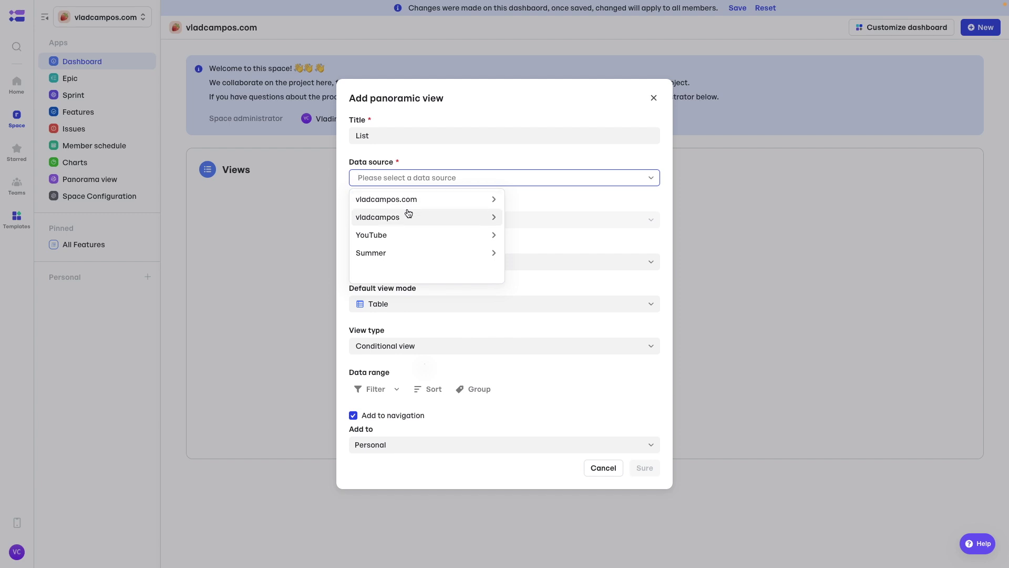
left_click(408, 207)
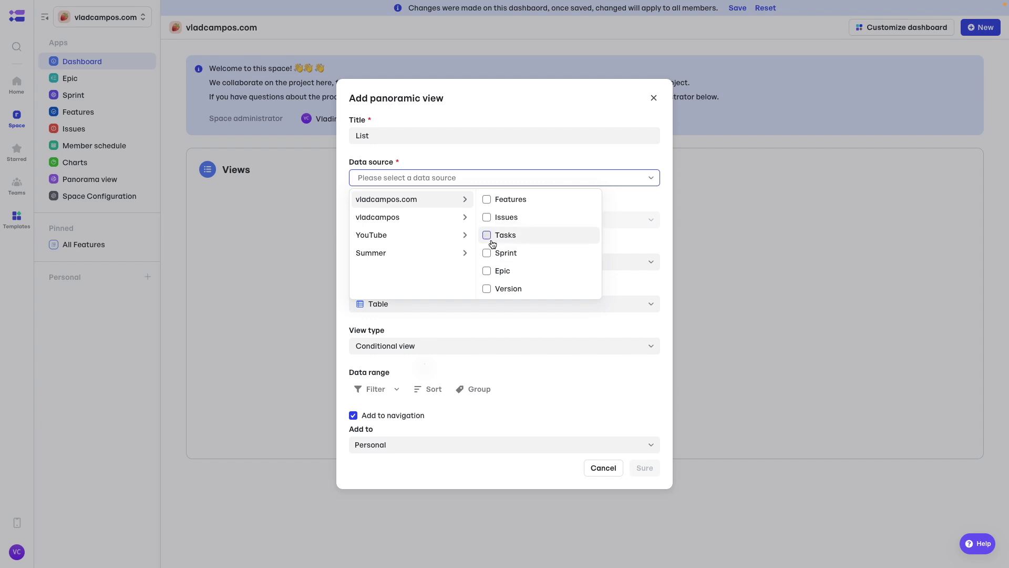
left_click(488, 202)
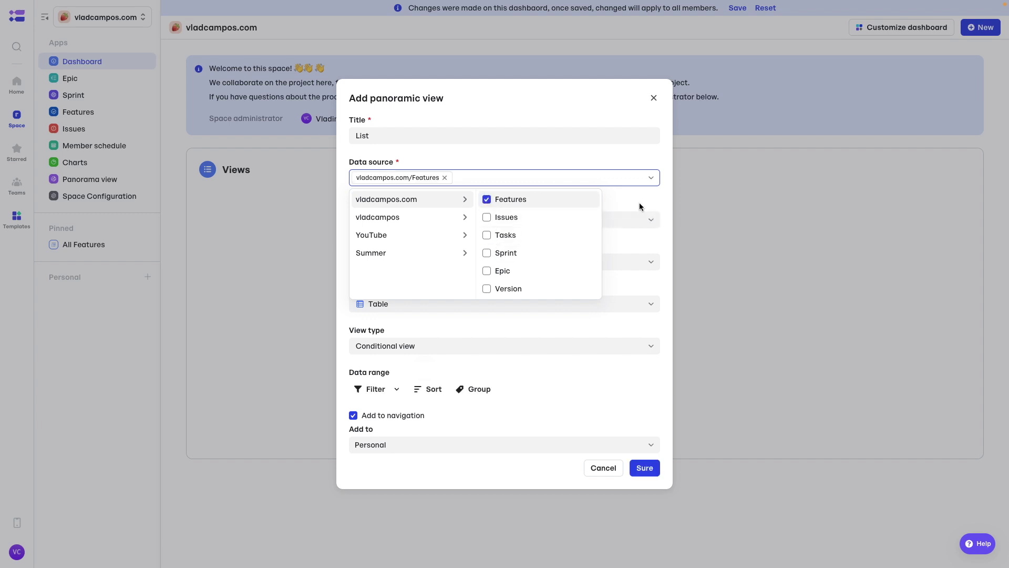
left_click(620, 201)
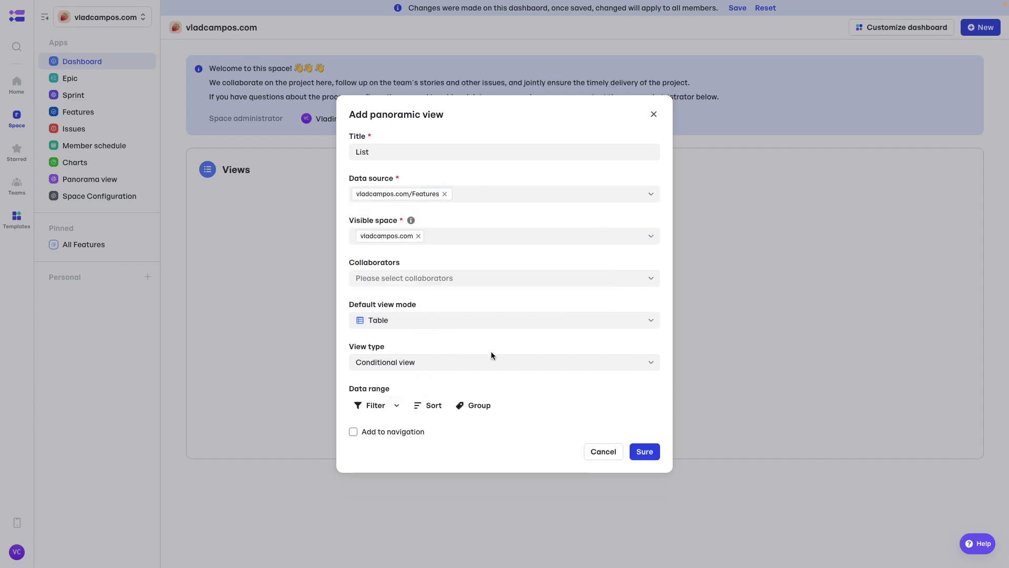
left_click(644, 452)
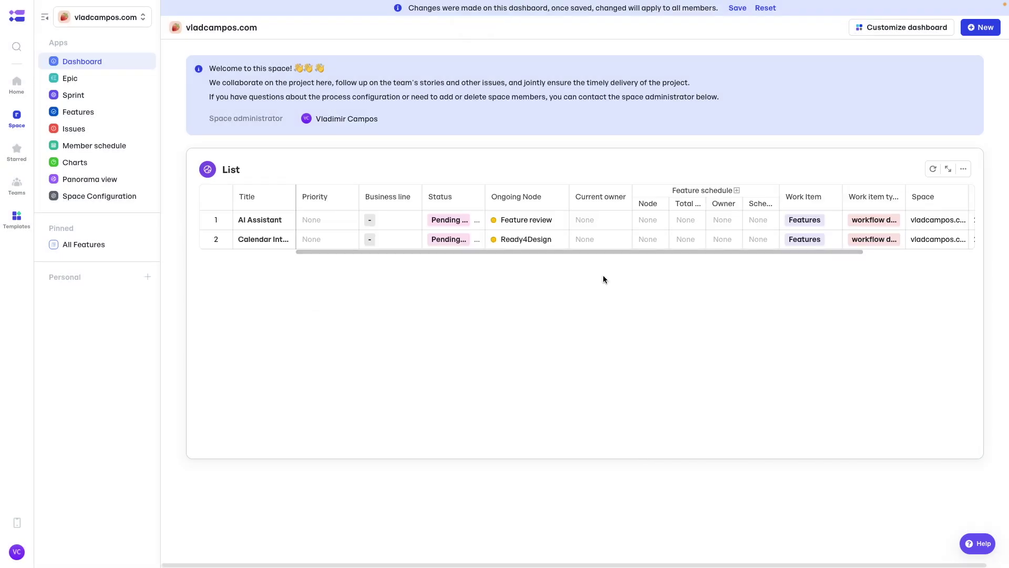
Save the dashboard changes for all members, then reopen and dismiss the customization panel.
left_click(737, 8)
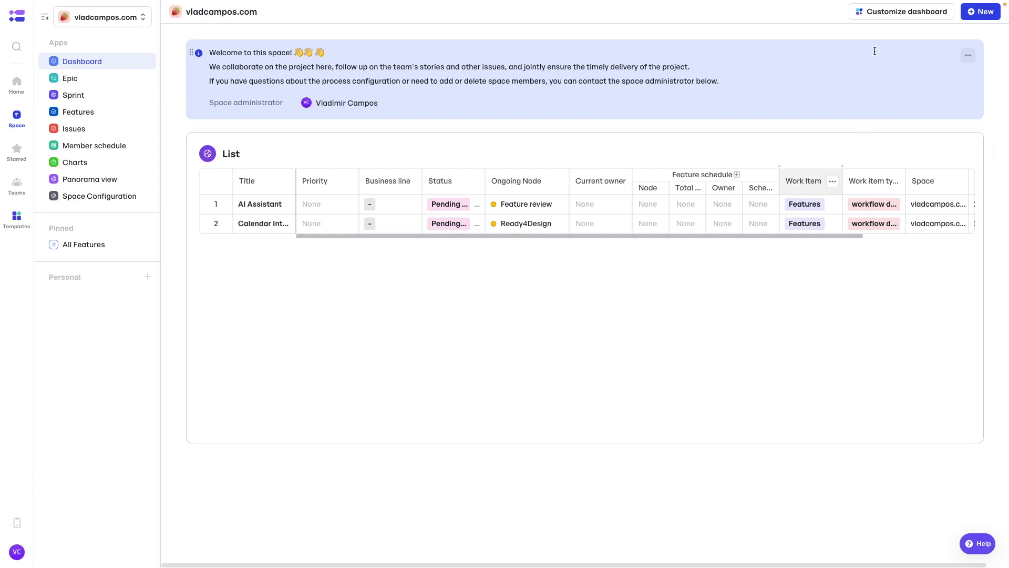
left_click(875, 15)
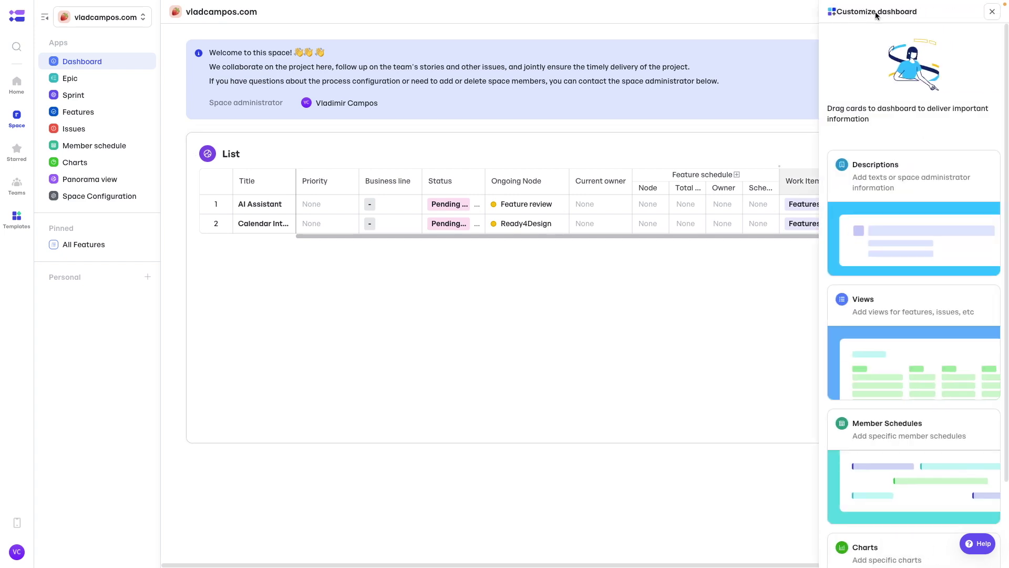
key("Escape")
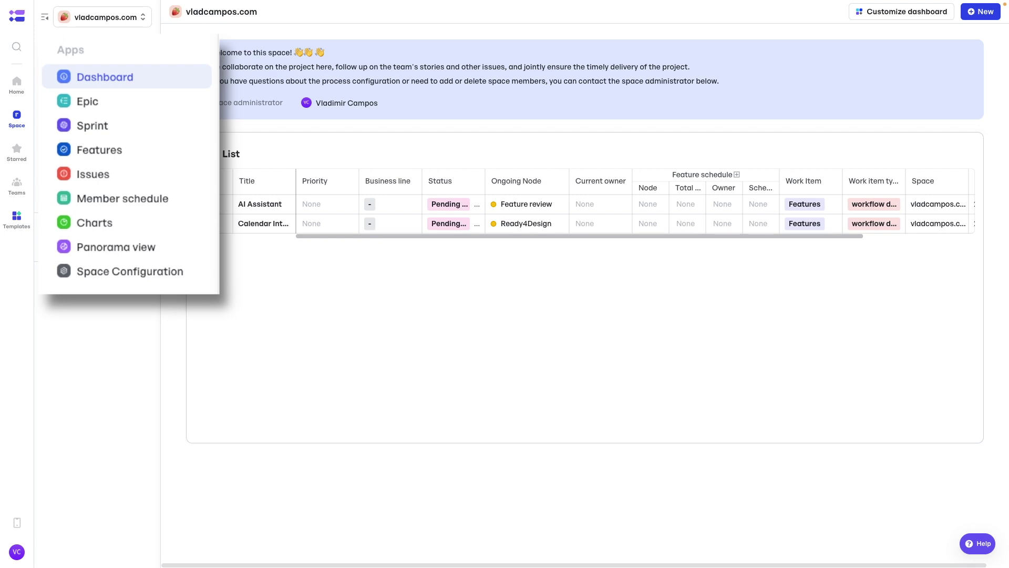
In navigation settings, hide Panorama view and Charts, and show Tasks above Space Configuration.
left_click(130, 277)
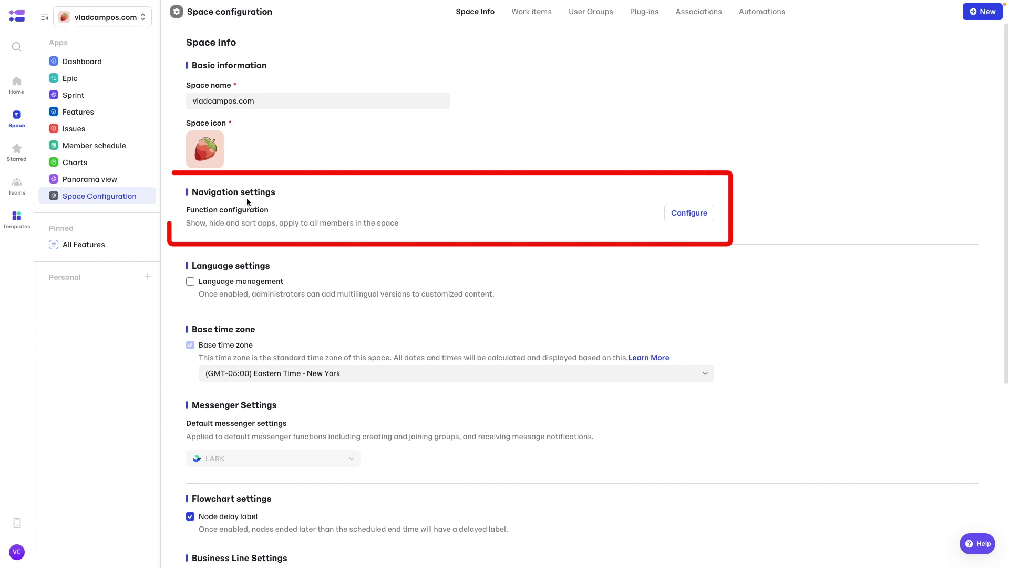
left_click(674, 214)
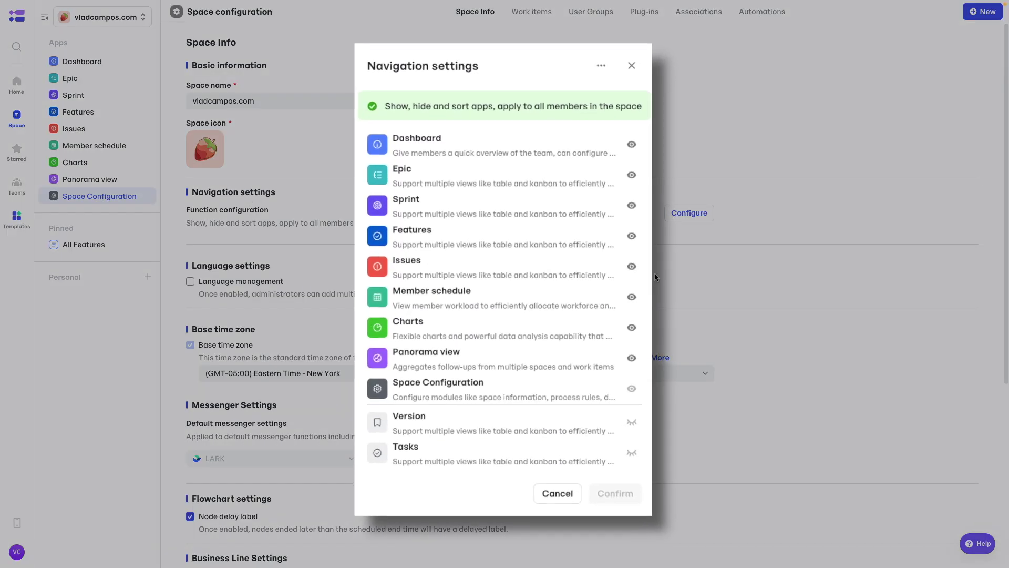
left_click(649, 366)
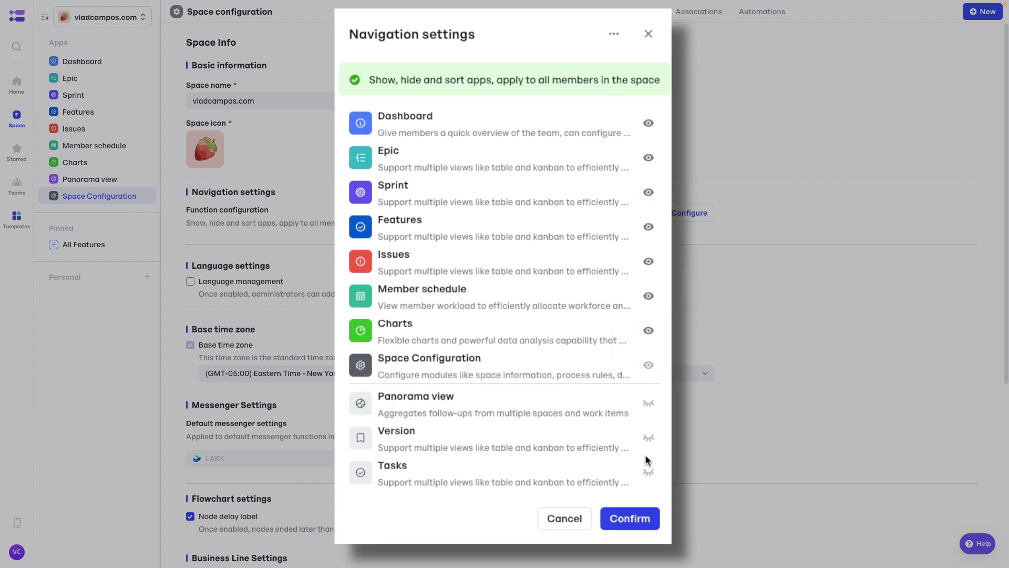
left_click(648, 472)
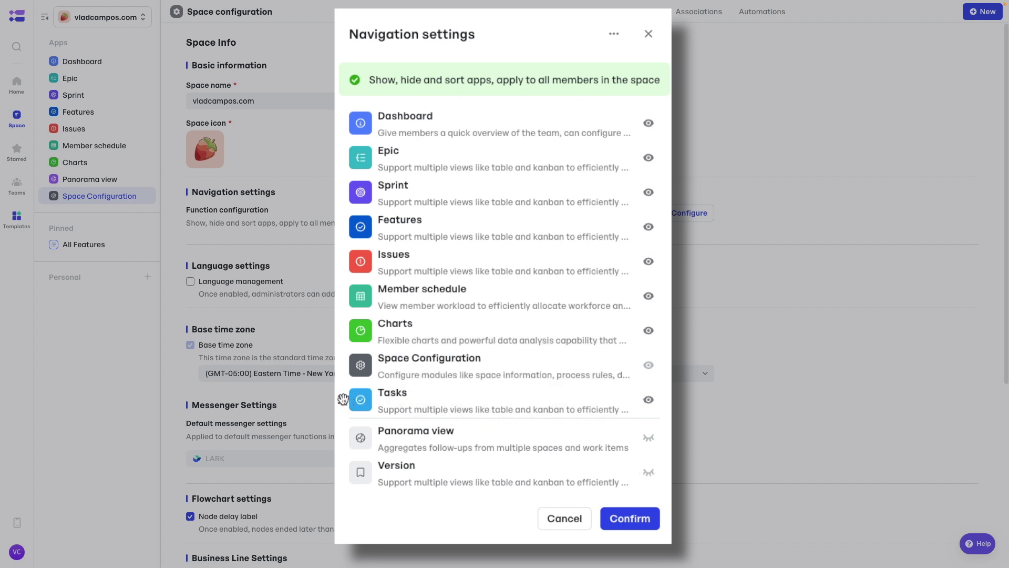
left_click_drag(342, 399, 342, 365)
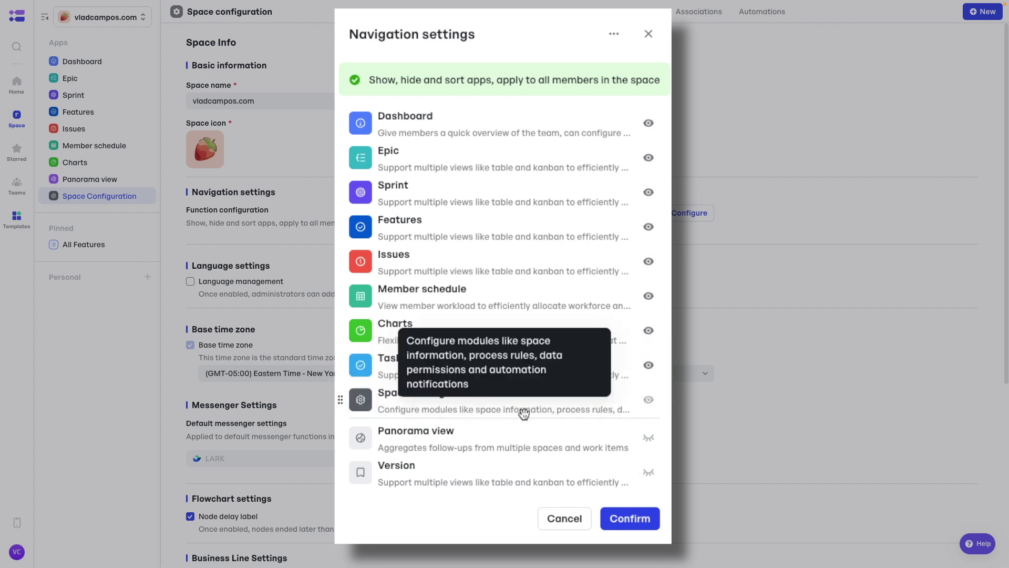
left_click(649, 331)
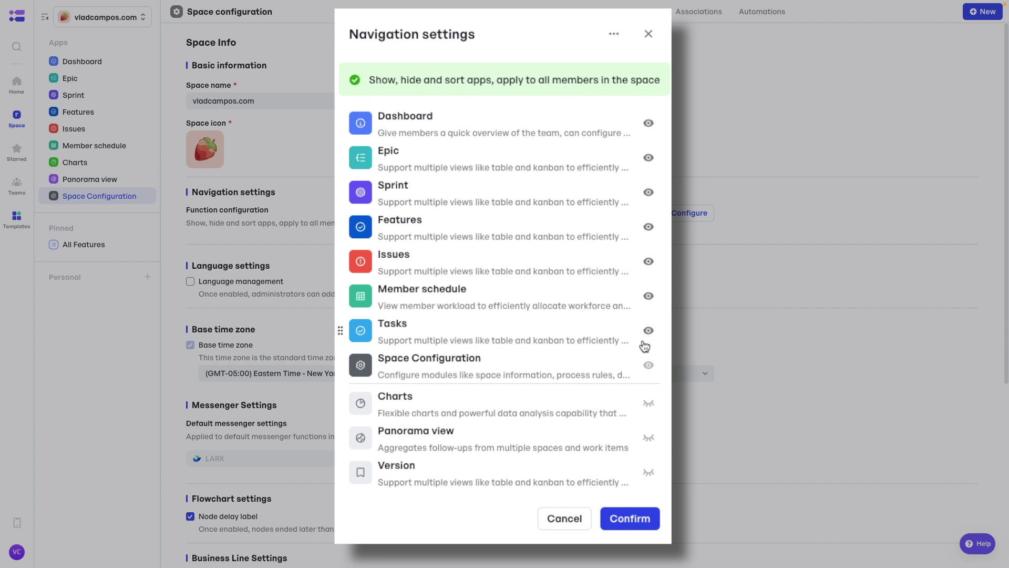
left_click(641, 517)
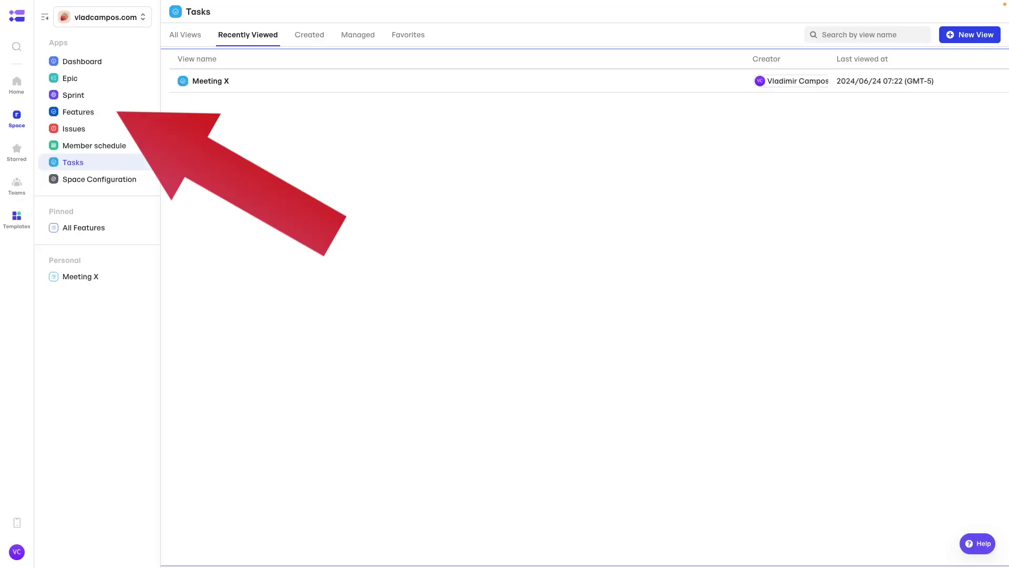
Open the AI Assistant feature's details from the Features list.
left_click(101, 117)
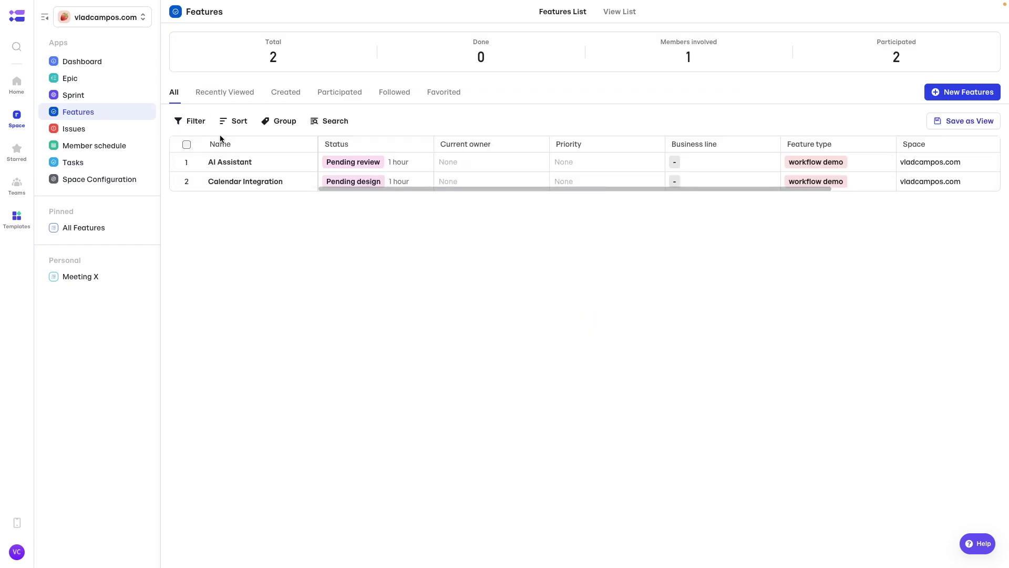
left_click(238, 164)
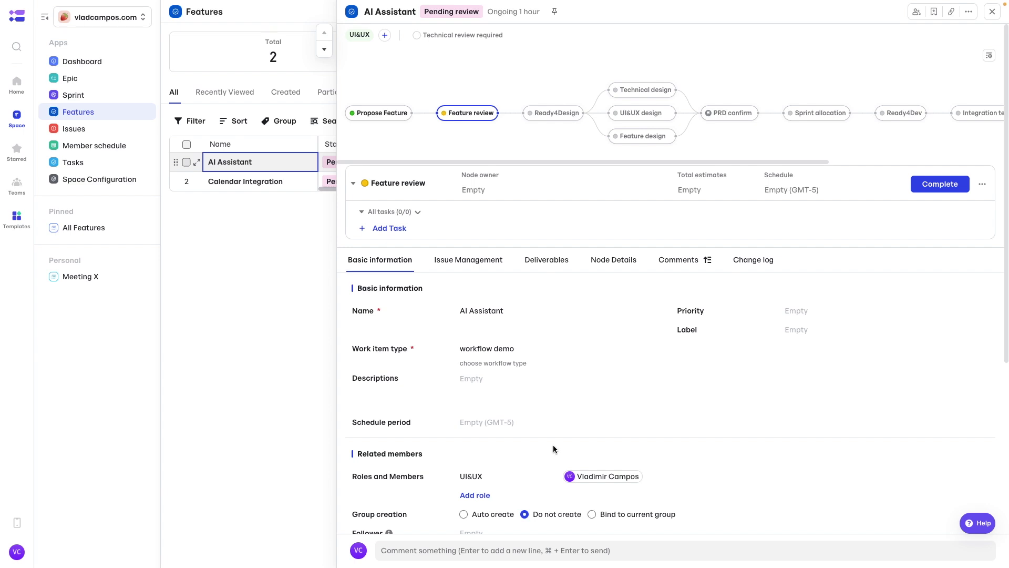
scroll(553, 445, "down", 1)
scroll(553, 445, "up", 1)
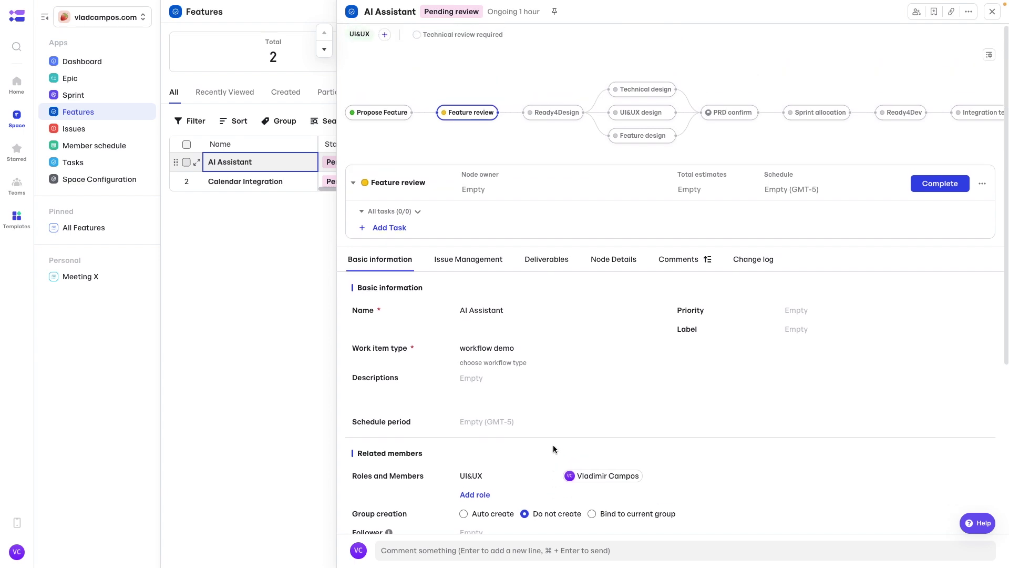
Browse its issue management, deliverables and workflow node tabs, then close back to the Features list.
left_click(488, 265)
left_click(547, 263)
left_click(608, 265)
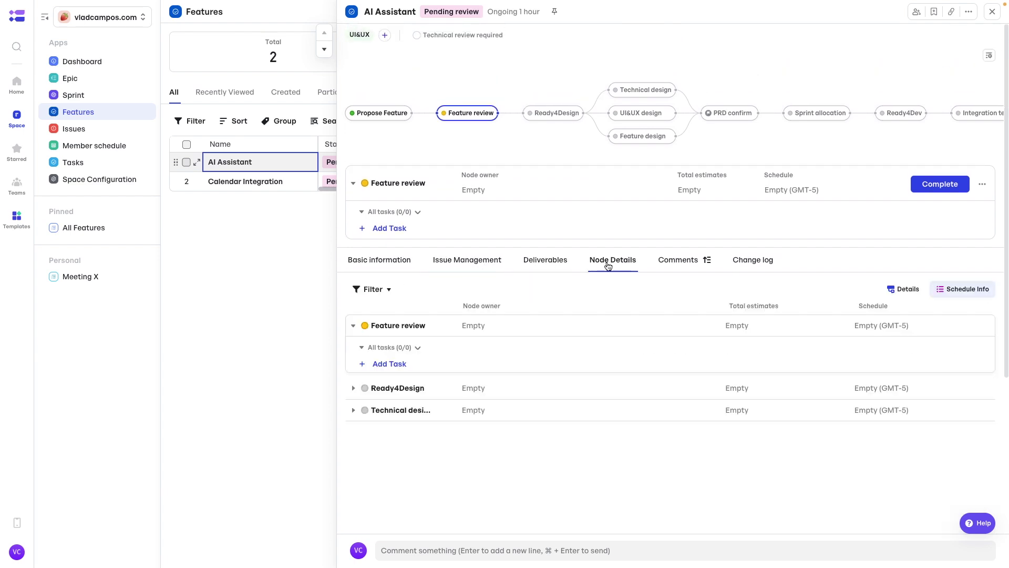
left_click(391, 264)
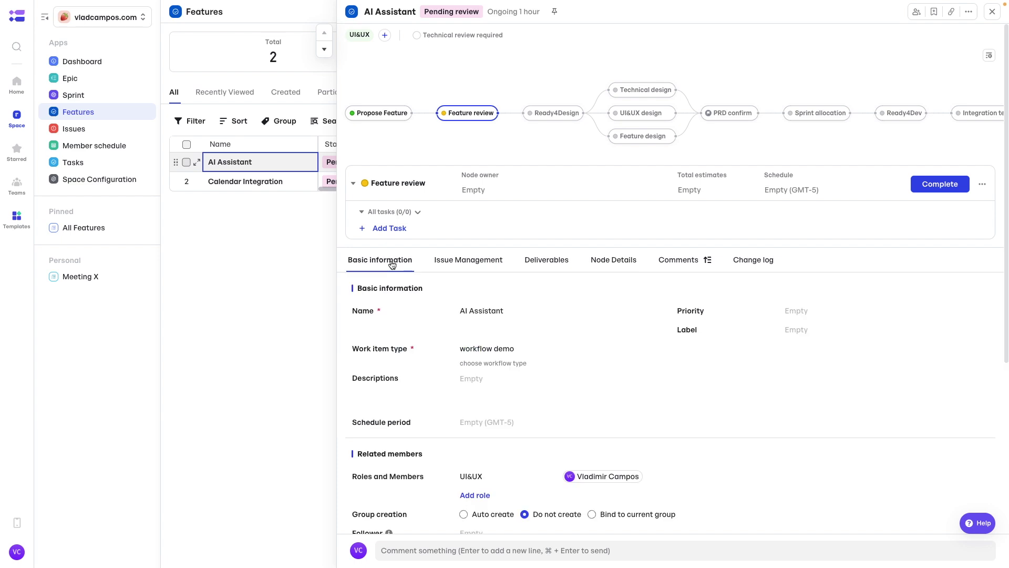
left_click(279, 277)
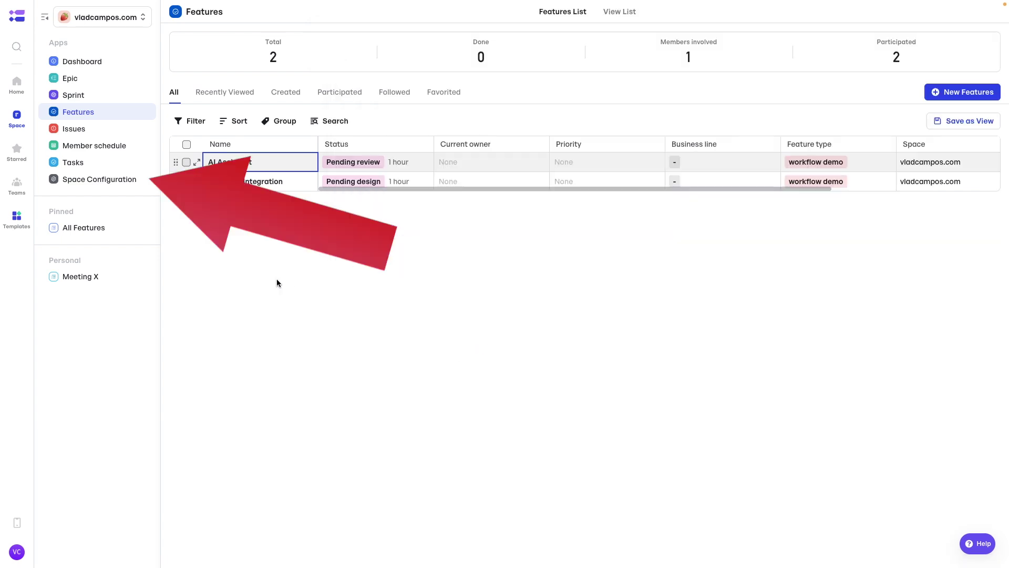
Open Space Configuration and switch to its Work items page.
left_click(105, 180)
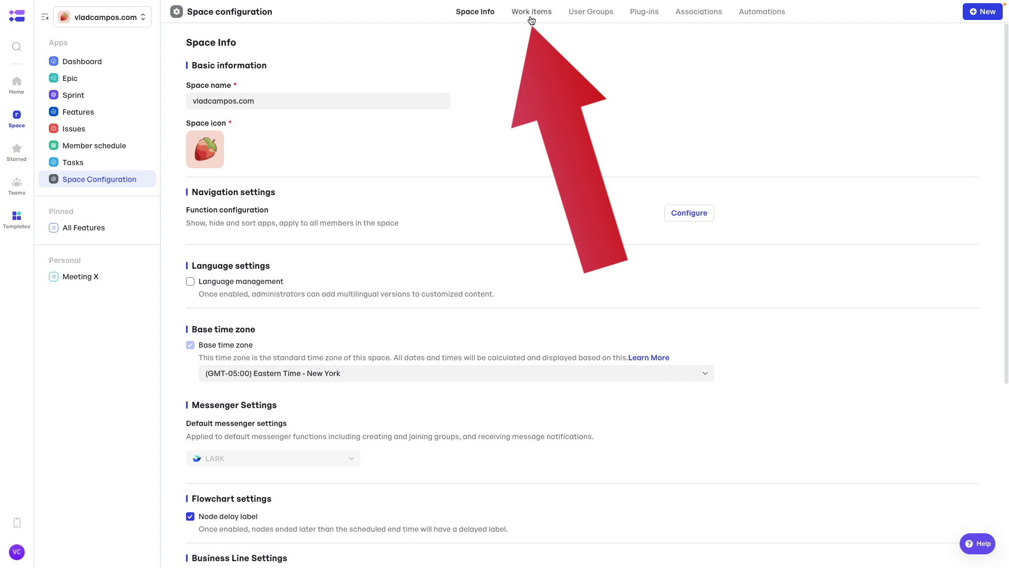
left_click(531, 15)
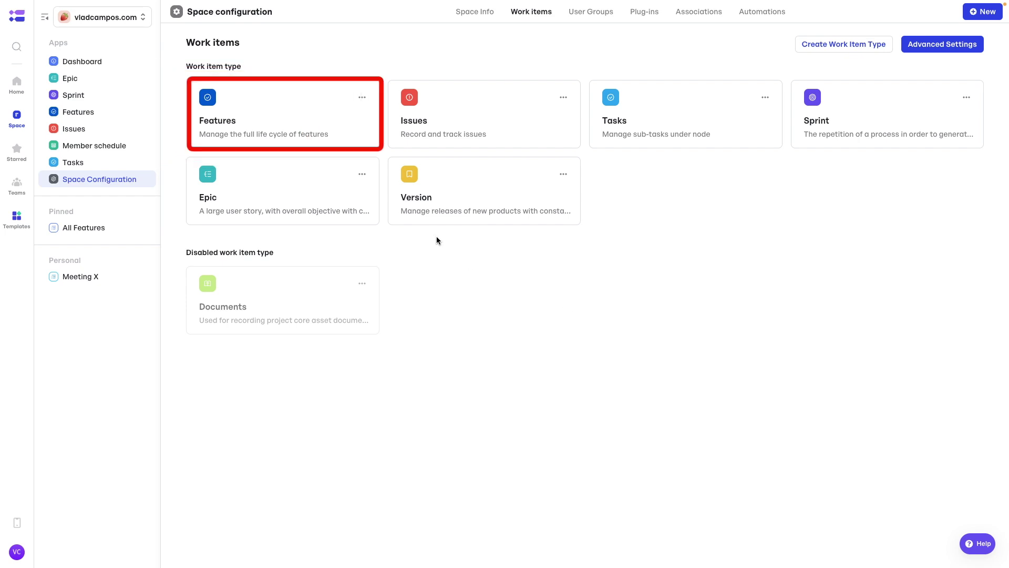
Open the Features work item type and look through its Field Management list.
left_click(274, 116)
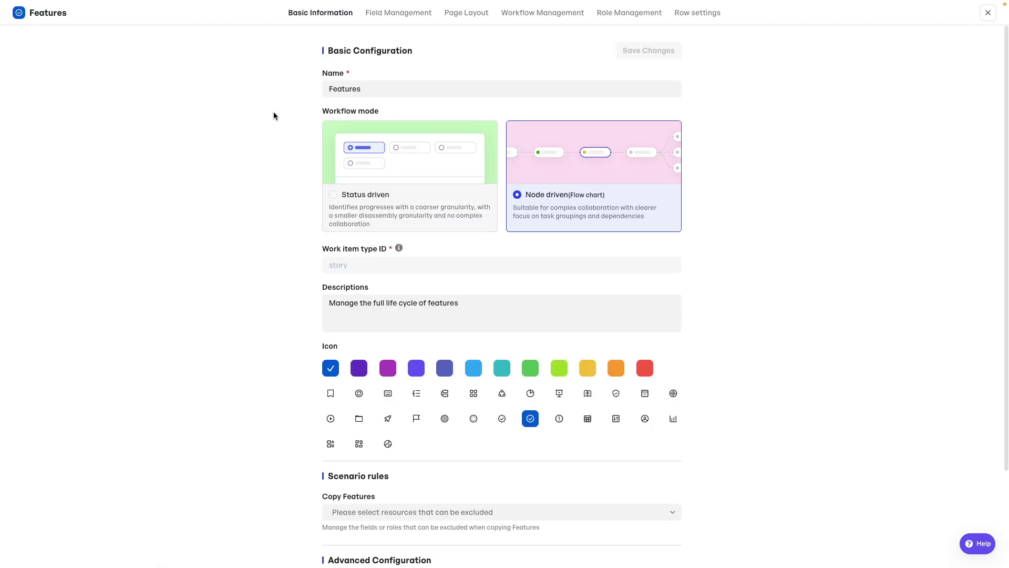
scroll(231, 288, "down", 2)
scroll(231, 288, "up", 2)
scroll(232, 288, "up", 1)
left_click(385, 15)
scroll(280, 330, "down", 4)
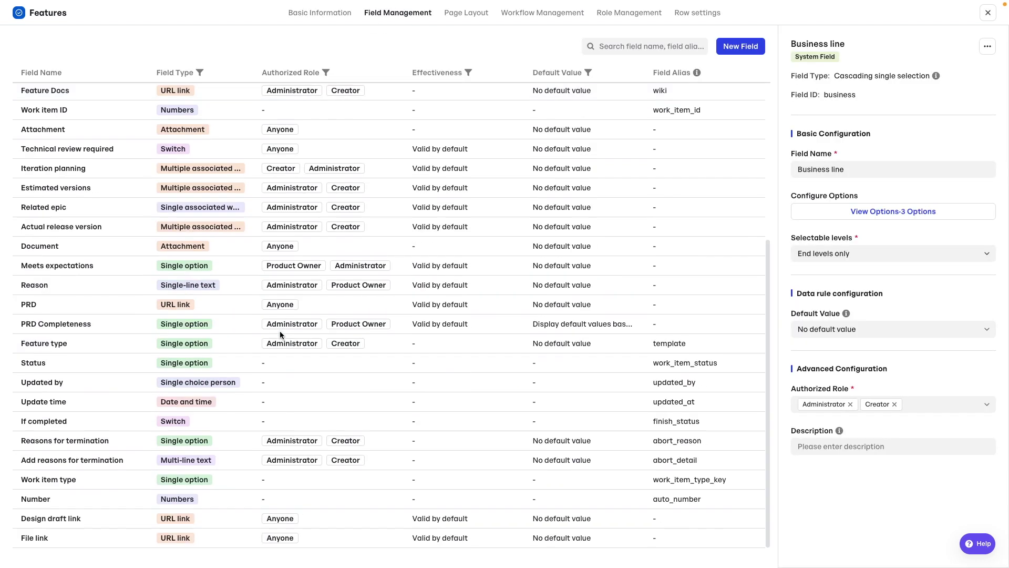
scroll(303, 250, "up", 4)
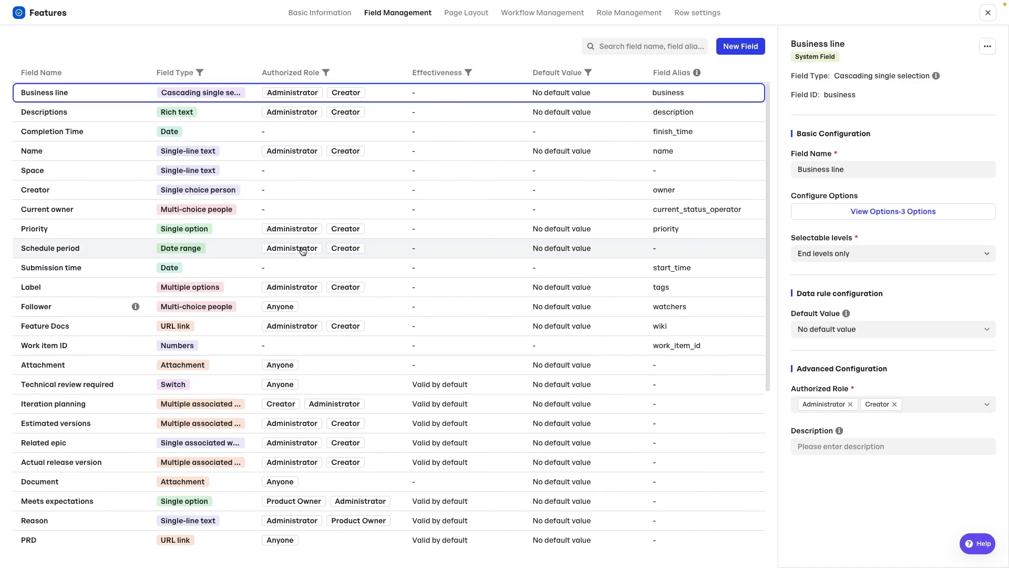
scroll(303, 250, "down", 4)
scroll(302, 247, "down", 1)
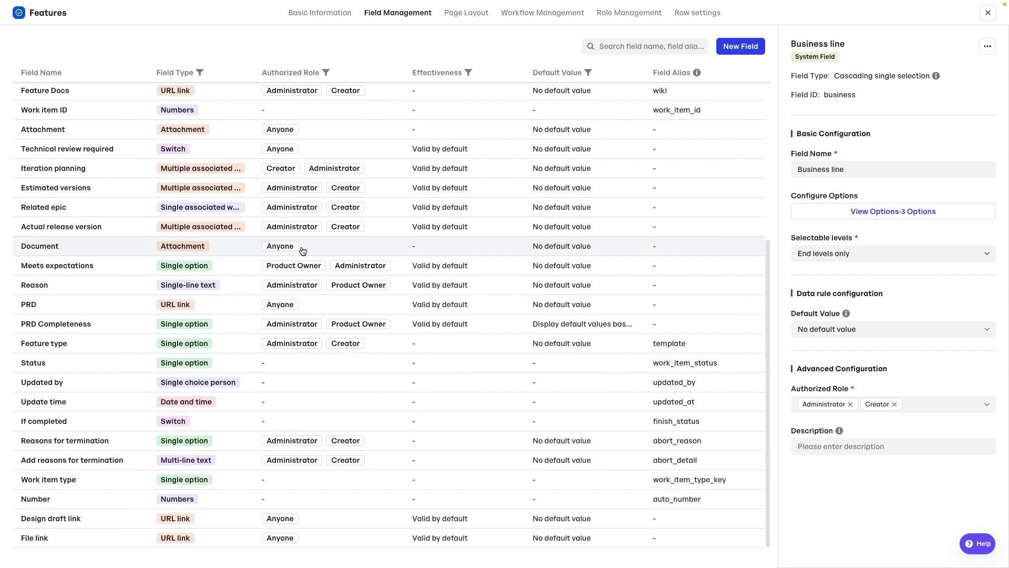
scroll(302, 247, "up", 4)
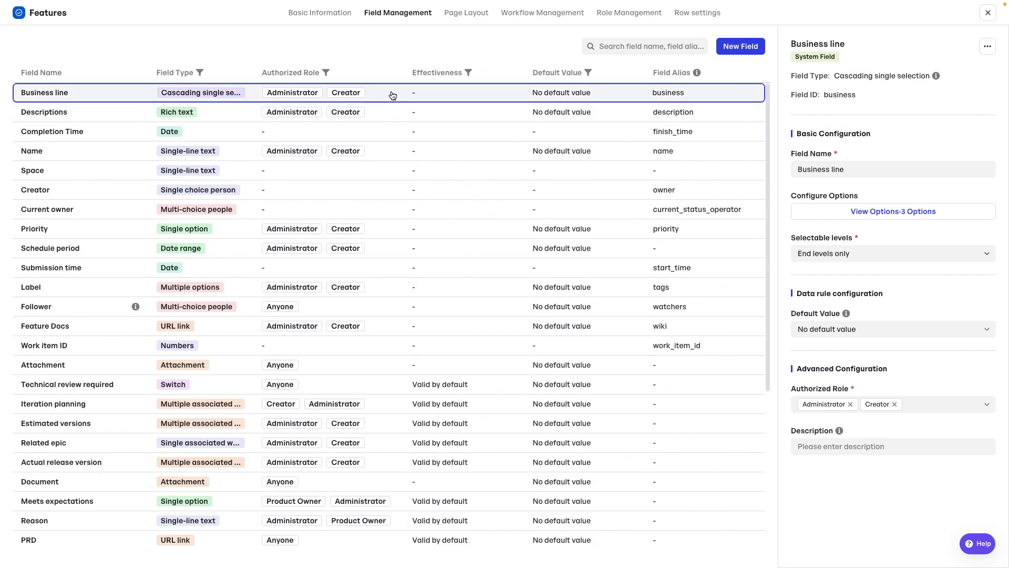
Rename the Business line field to 'Business Line' and save it.
left_click(836, 170)
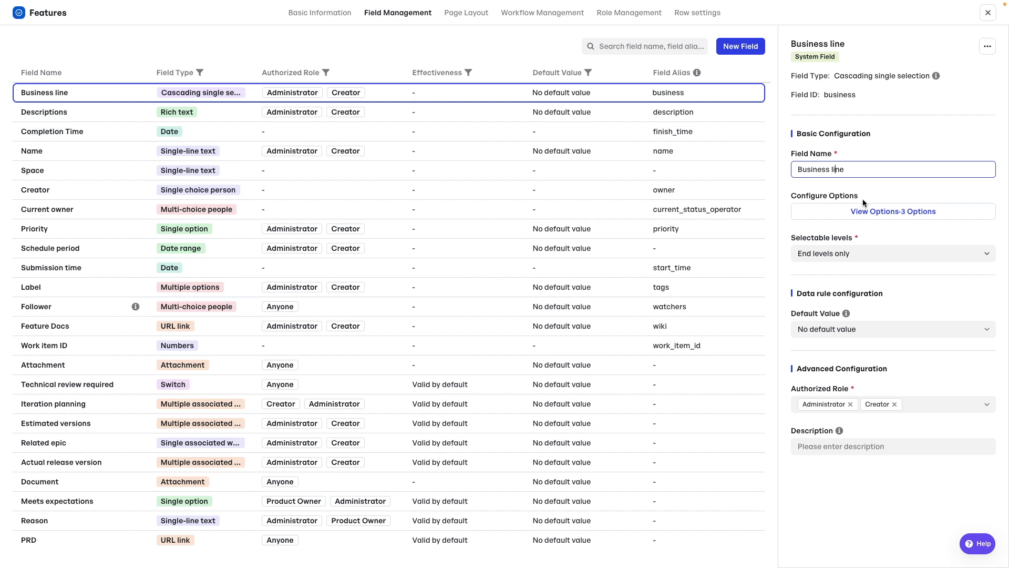
key("BackSpace")
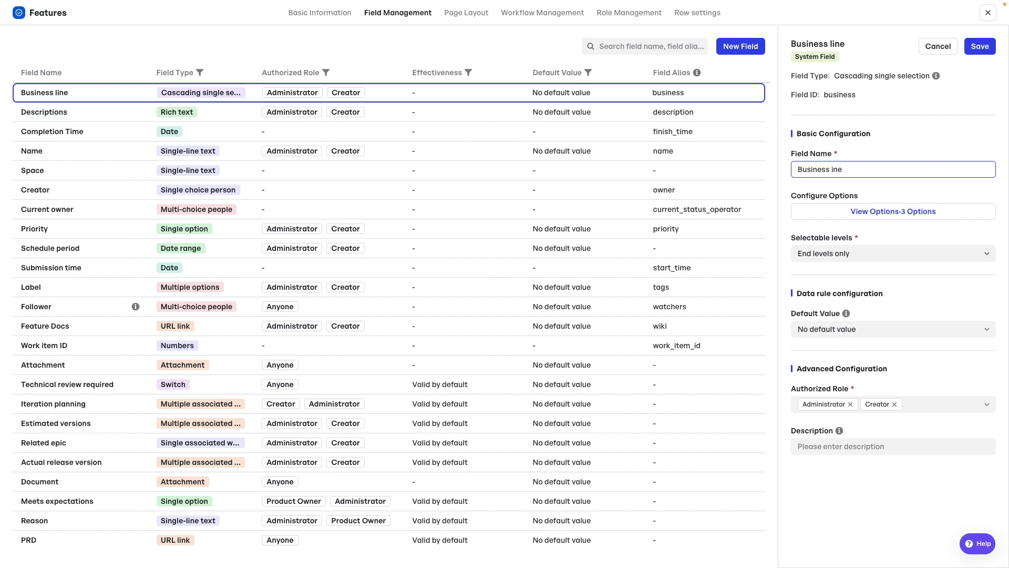
left_click(979, 52)
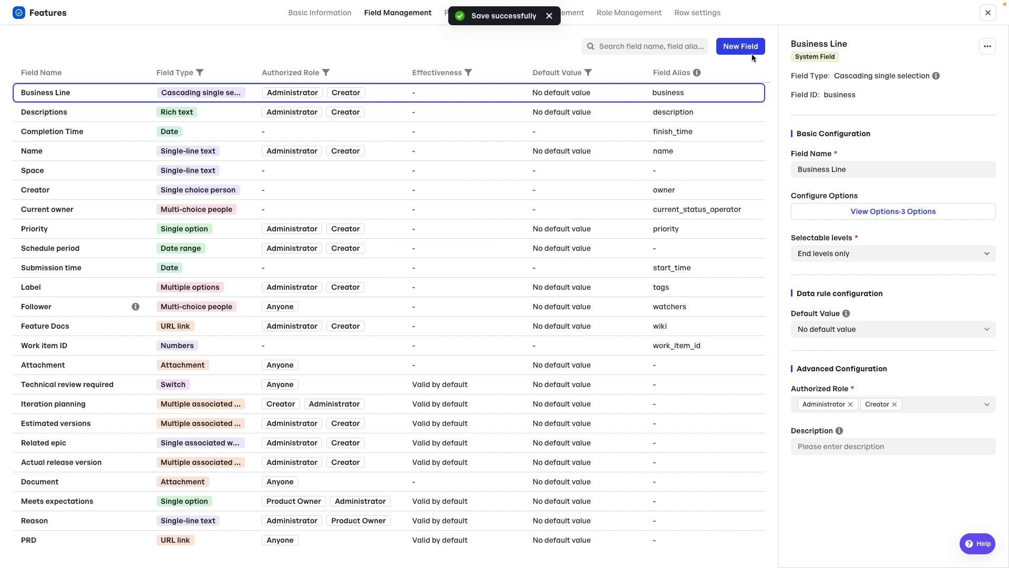
left_click(740, 46)
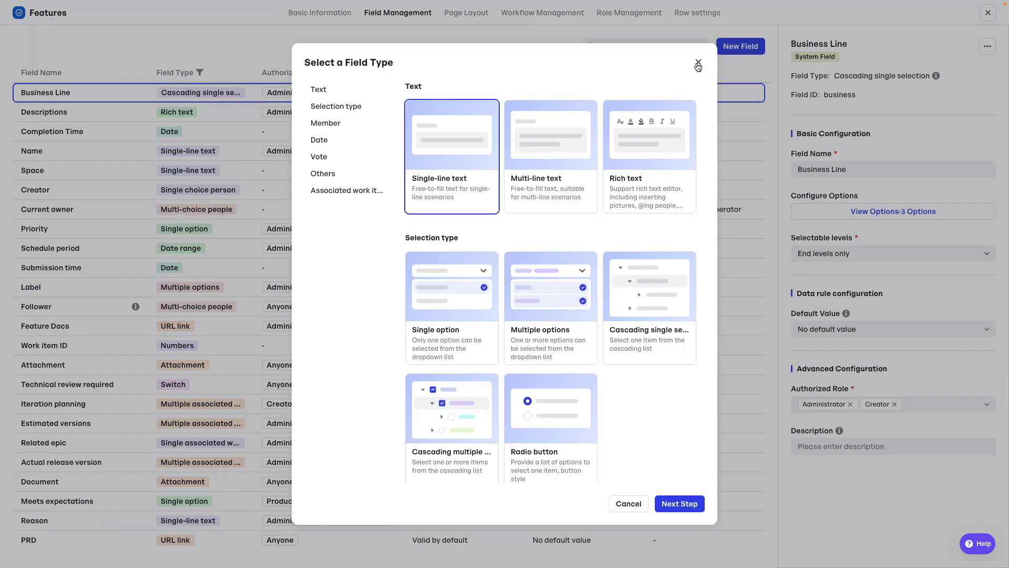
Browse the selection, member, date, vote and associated field types, cancel, and open Workflow Management.
left_click(352, 108)
left_click(346, 125)
left_click(333, 140)
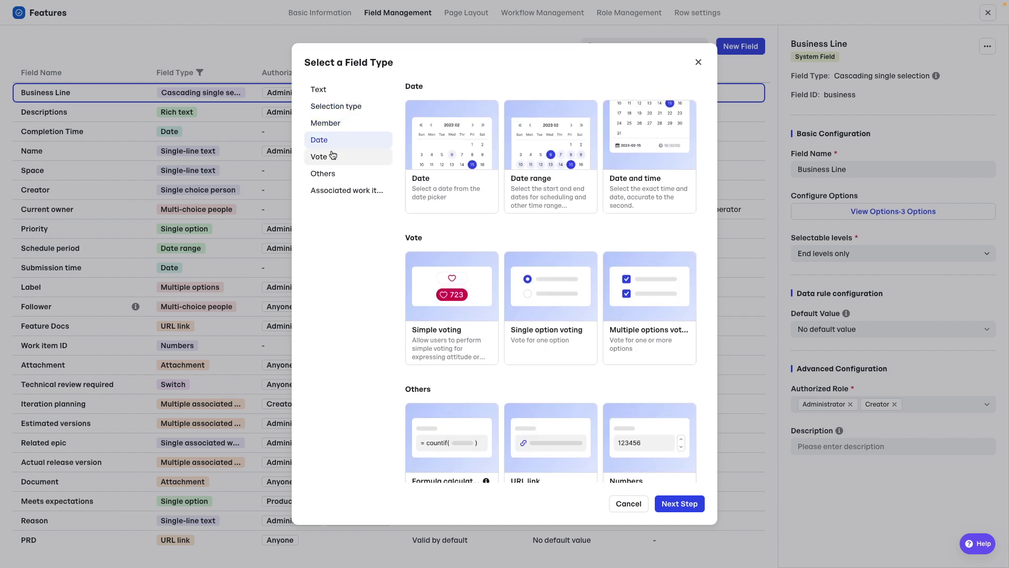
left_click(329, 157)
left_click(329, 192)
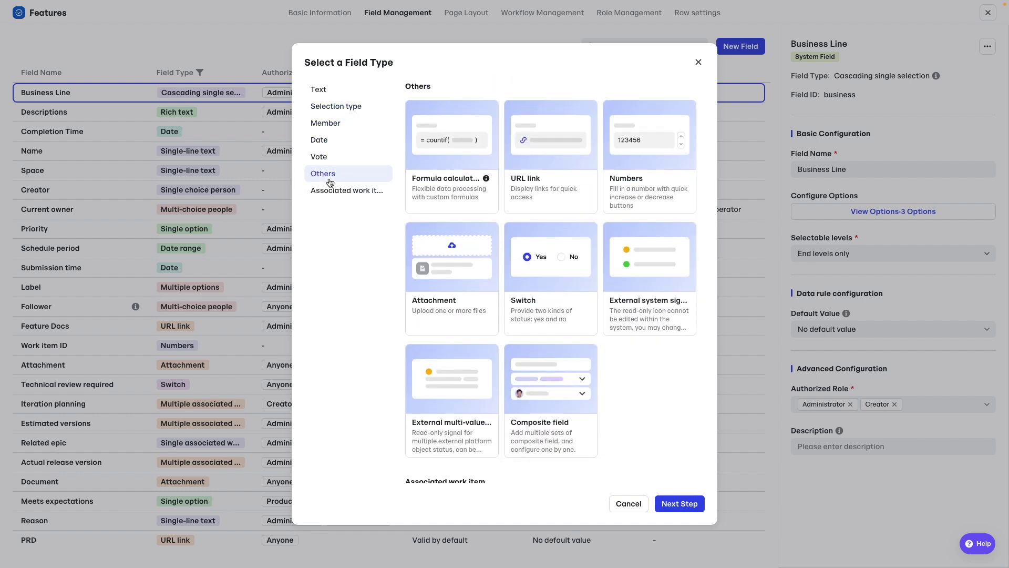
left_click(628, 504)
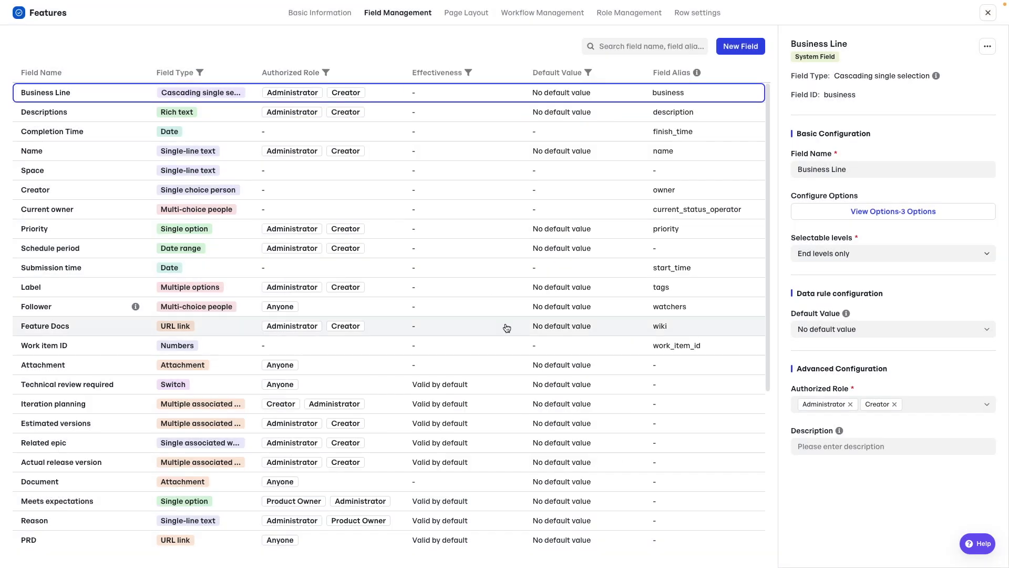
left_click(542, 13)
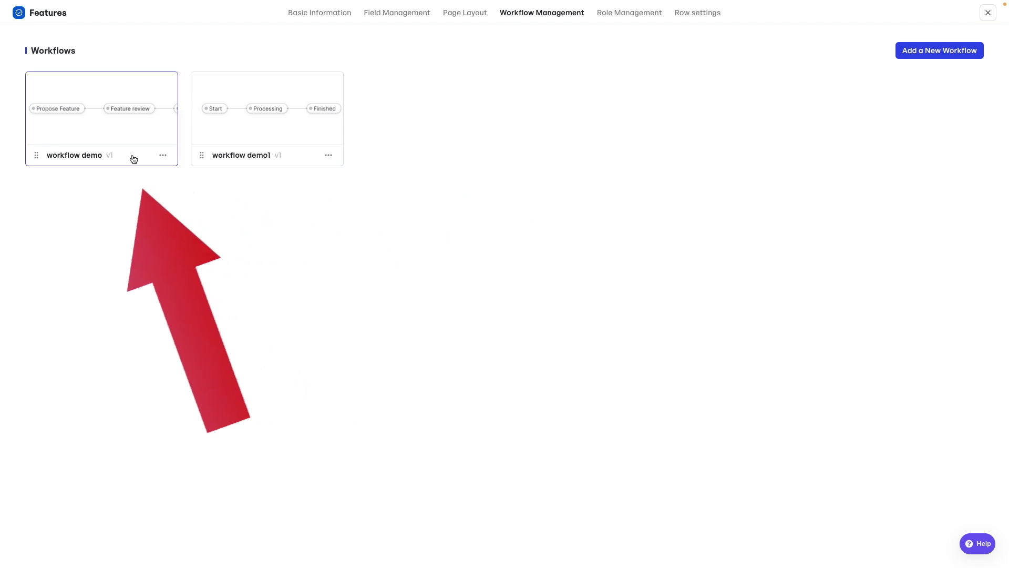
In the workflow demo chart, add a node named 'New Item' after Technical design.
left_click(124, 137)
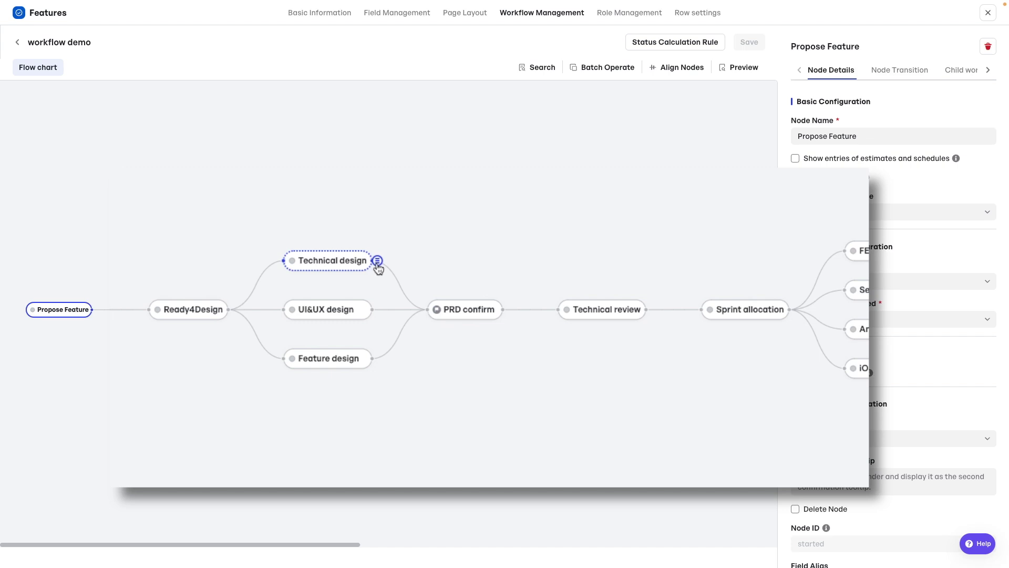
left_click(377, 261)
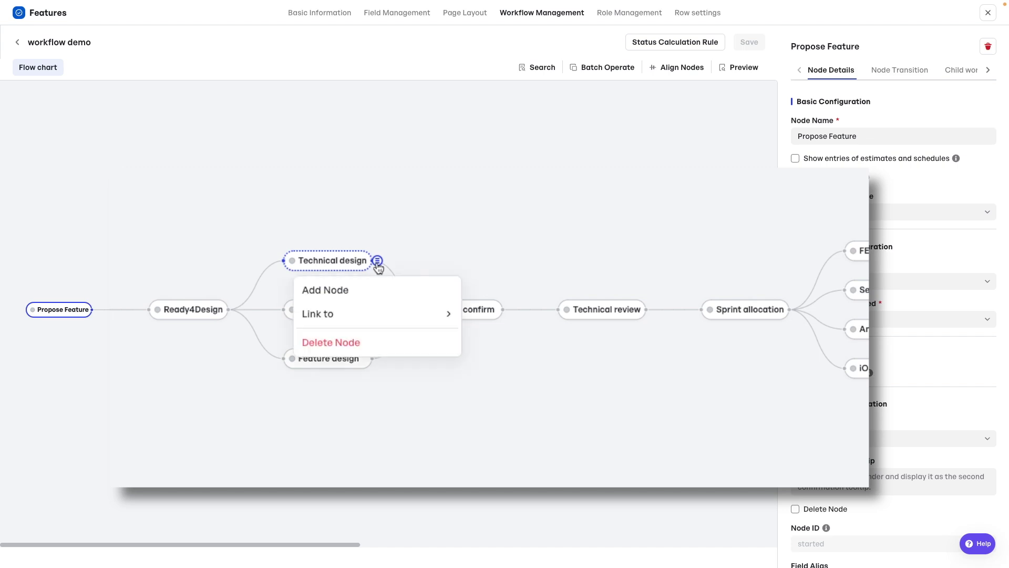
left_click(365, 293)
type("New Item")
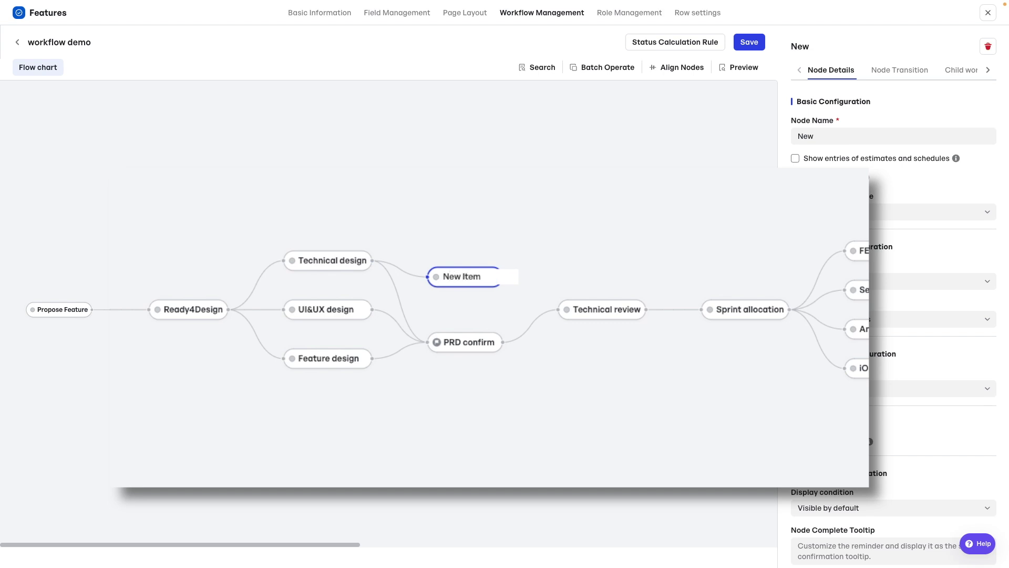
key("Return")
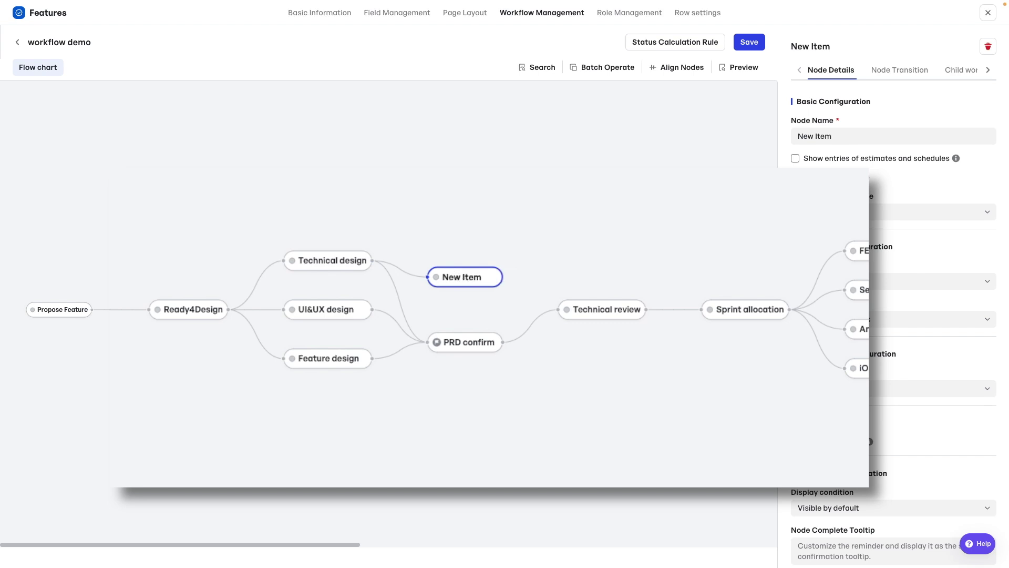
Link the New Item node onward to Technical review.
mouse_move(440, 282)
mouse_move(573, 317)
mouse_move(506, 278)
mouse_move(540, 330)
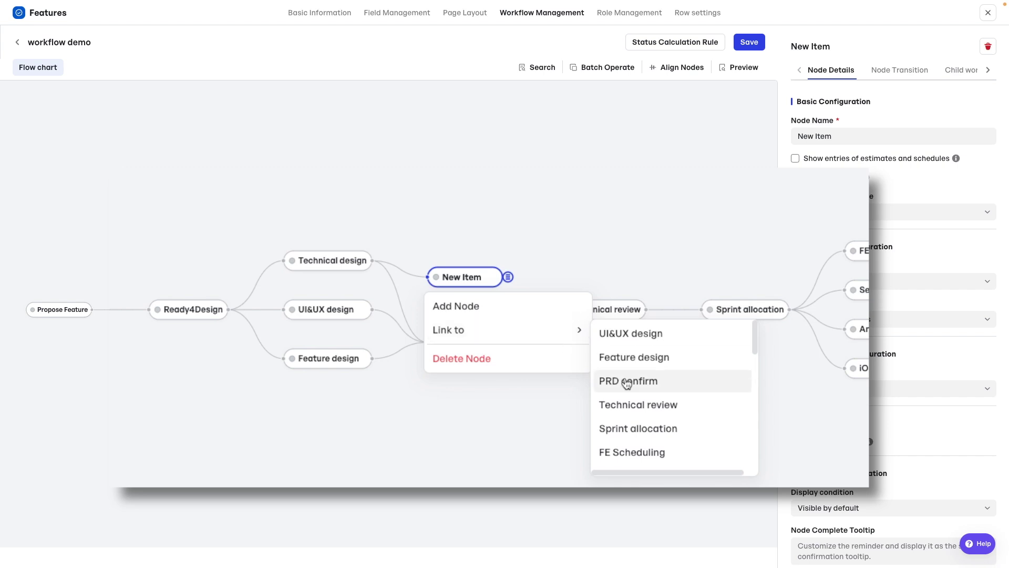
left_click(634, 405)
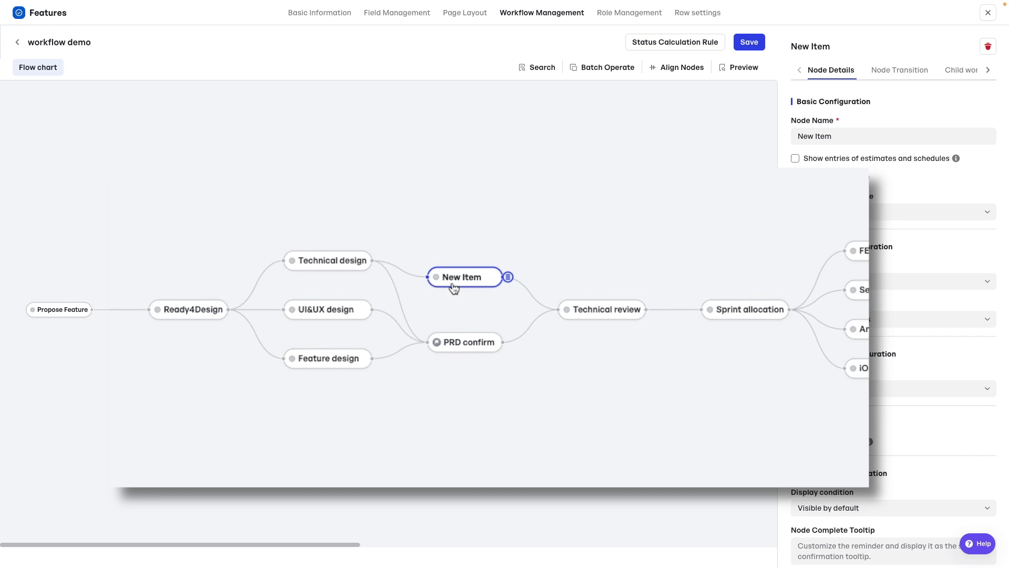
Choose Delete Node from the New Item node's menu to bring up the delete confirmation.
left_click(507, 276)
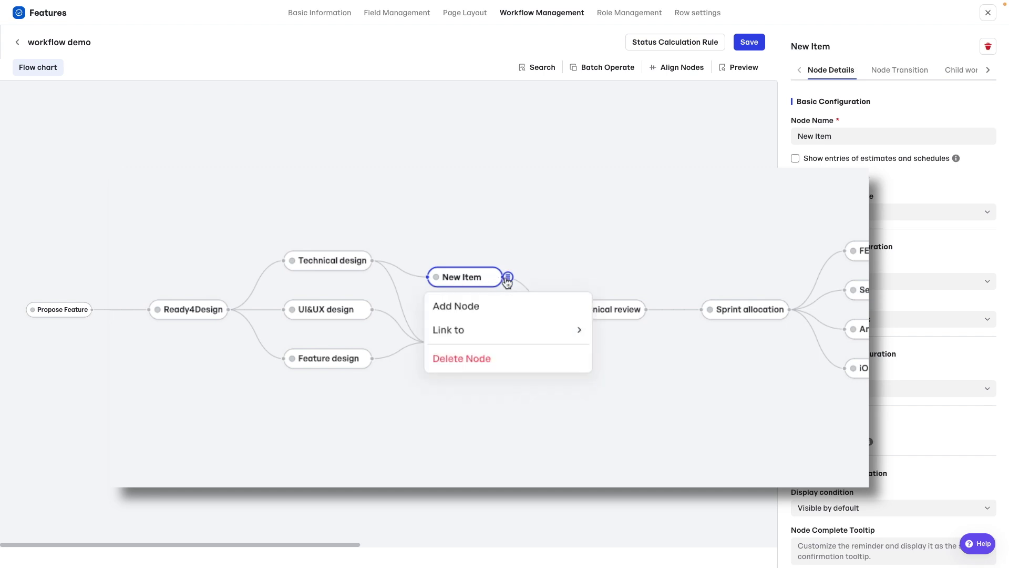
left_click(462, 359)
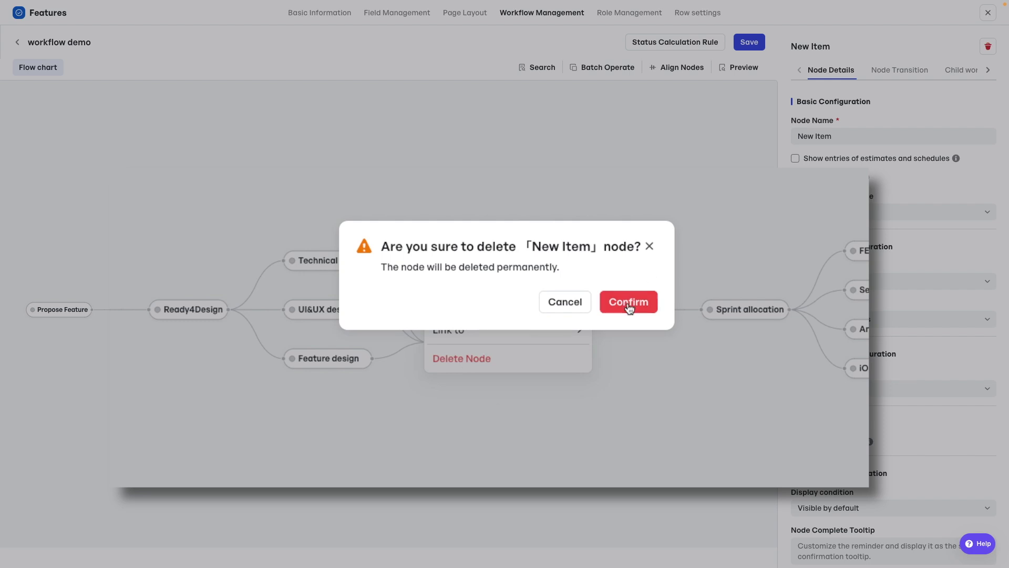